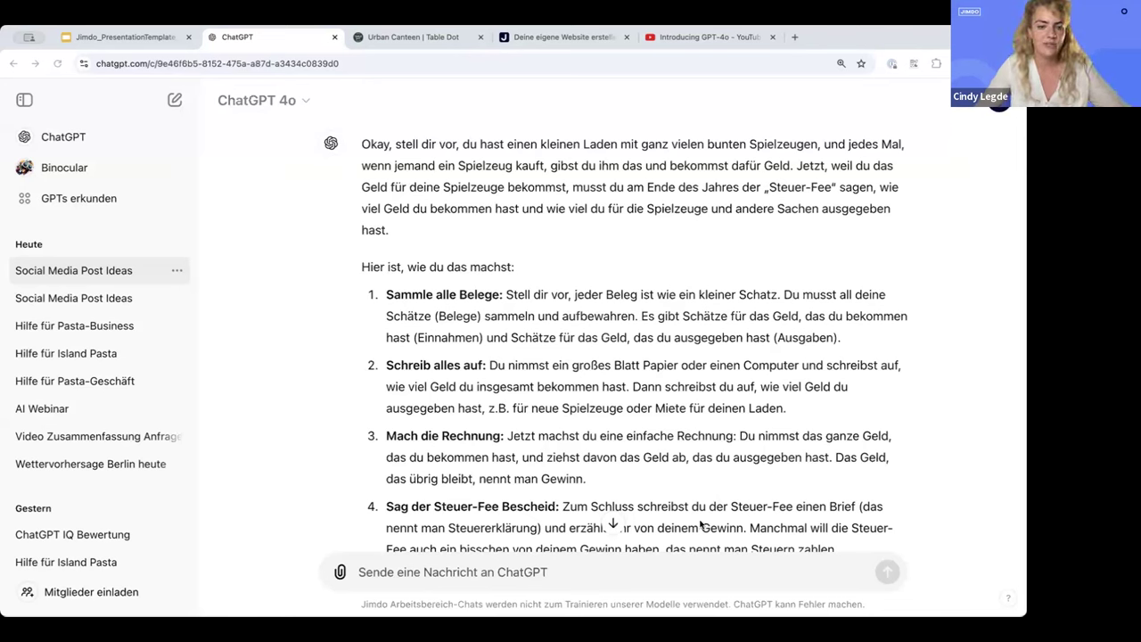
# Ask ChatGPT "In welchen Berufsgruppen sind die meisten Selbständigen? Erstelle ein Ranking von 1-10 und gebe deine Quellen an.".
pyautogui.click(571, 497)
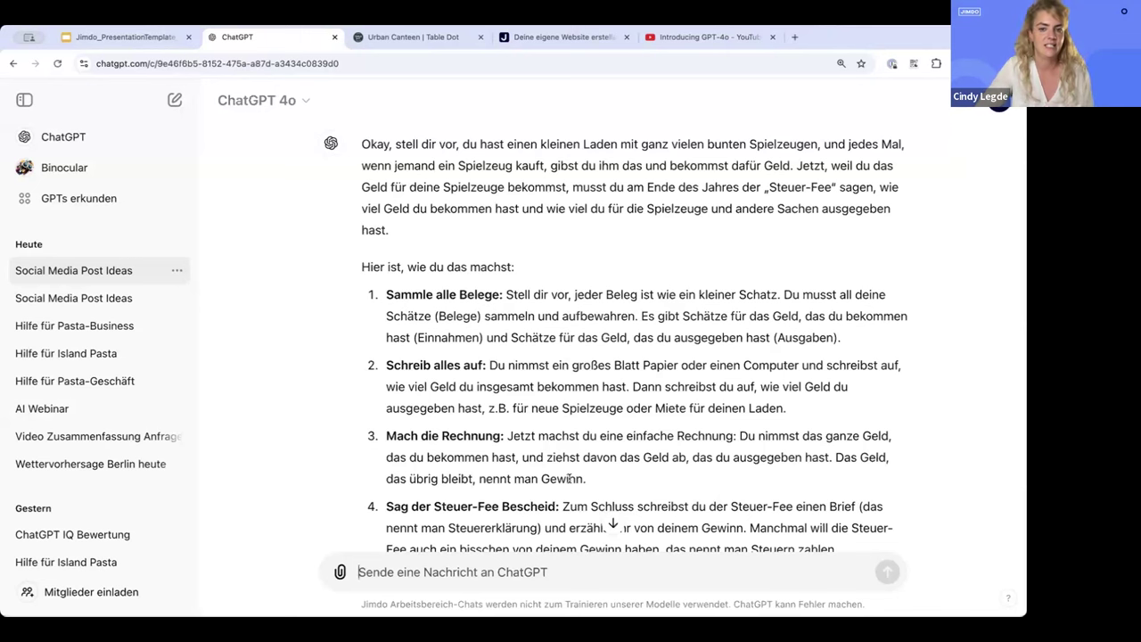
pyautogui.scroll(3, 568, 479)
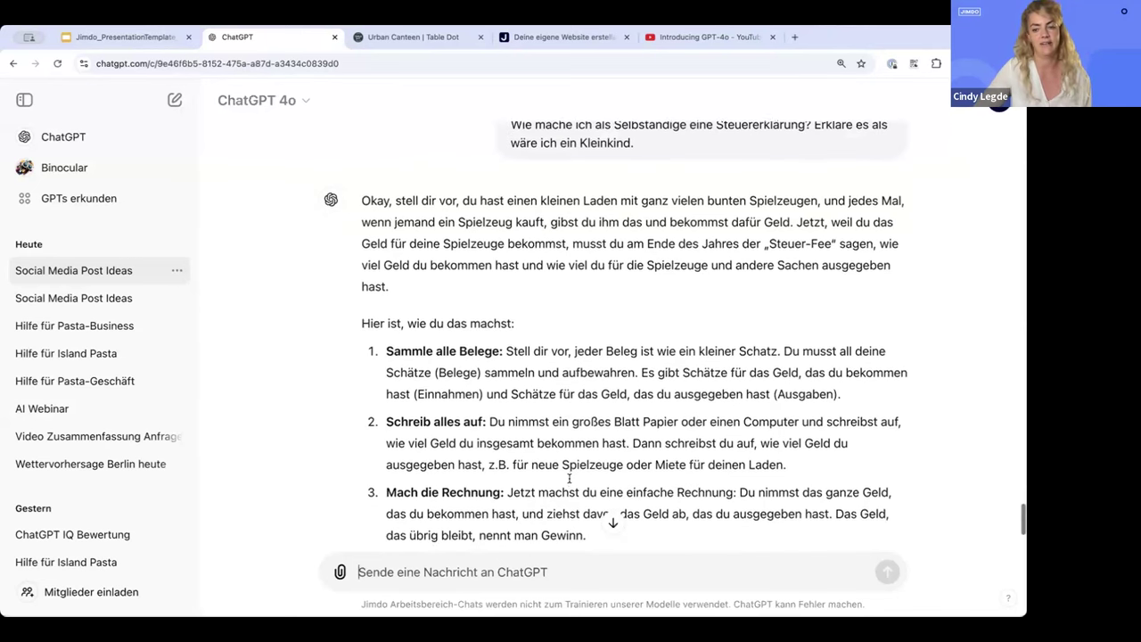
pyautogui.scroll(1, 569, 482)
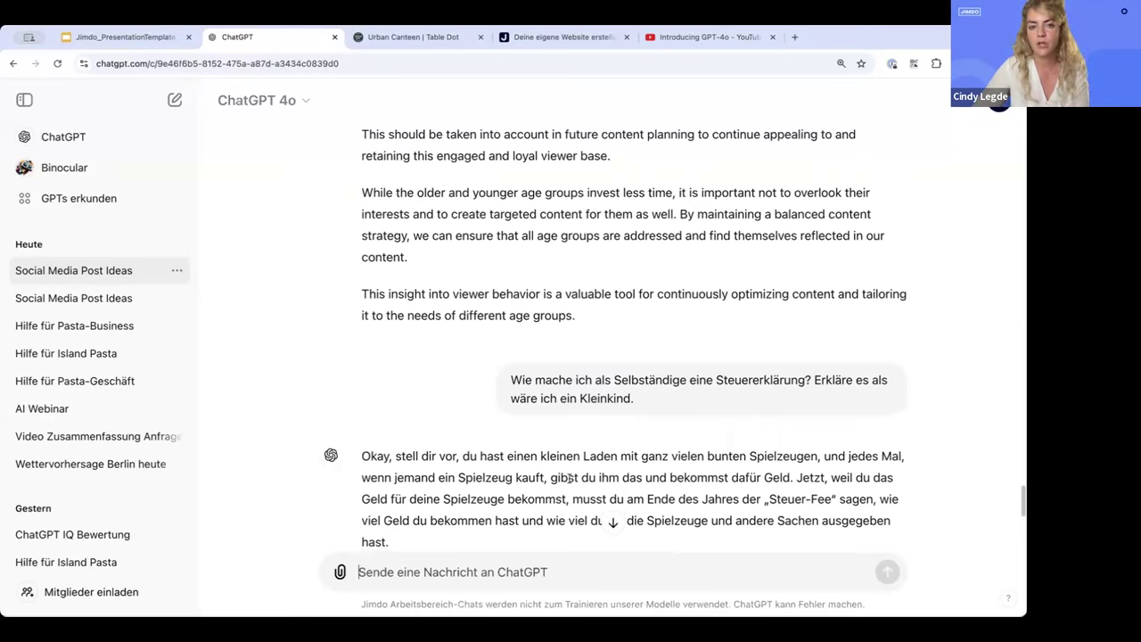
pyautogui.scroll(-5, 569, 478)
pyautogui.scroll(-1, 569, 482)
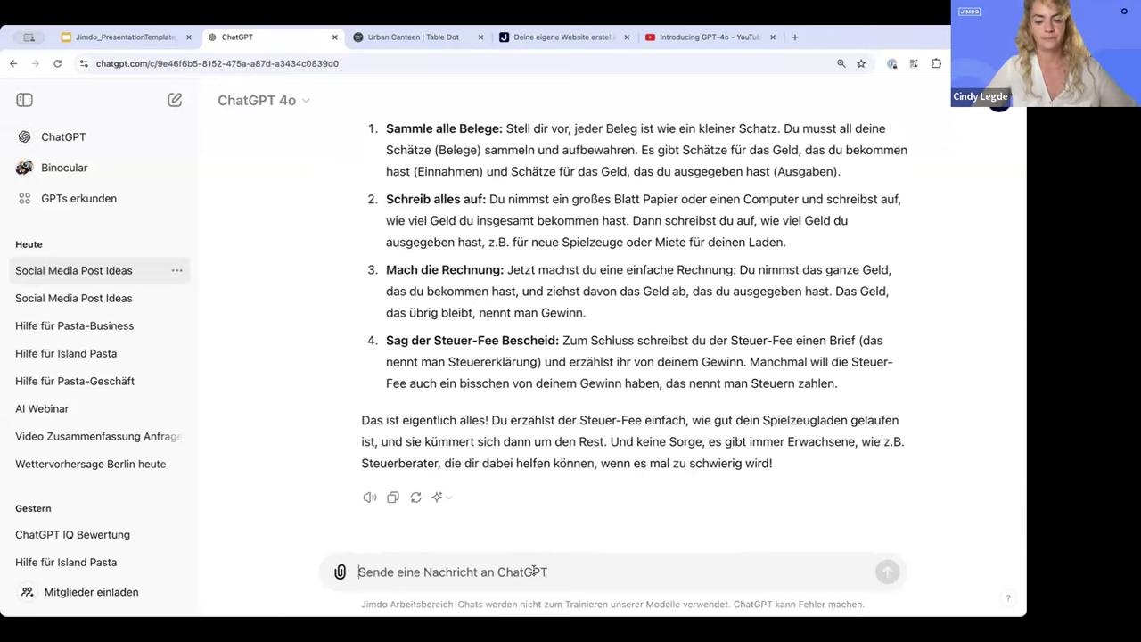
pyautogui.write('In welchen Berufsgruppen sind die meisten Selbständigen? Erstelle ein Ranking von 1-10 und gebe deine Quellen an.')
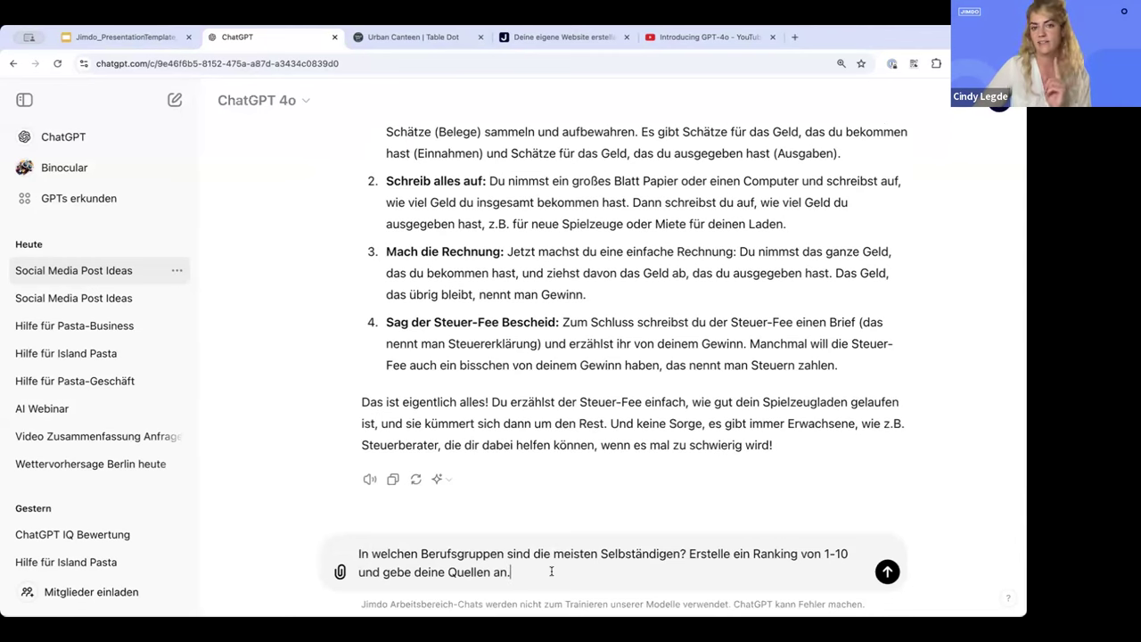
pyautogui.click(879, 578)
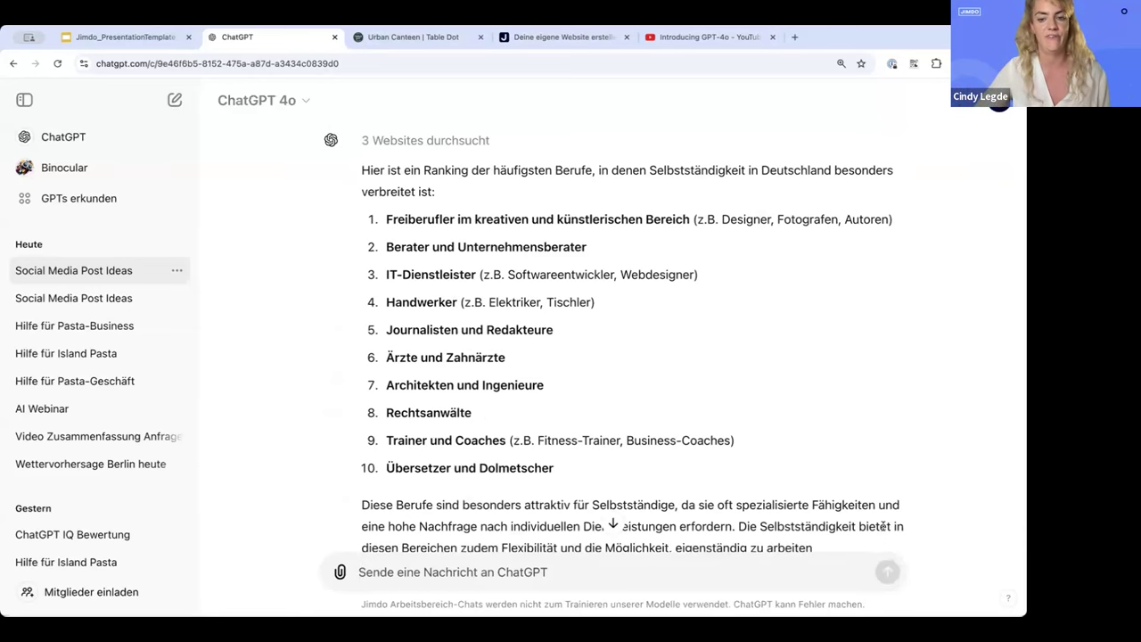
# Open the Immigrate International source cited below the ranking, skim the article, close it and return to the ranking.
pyautogui.scroll(-2, 724, 443)
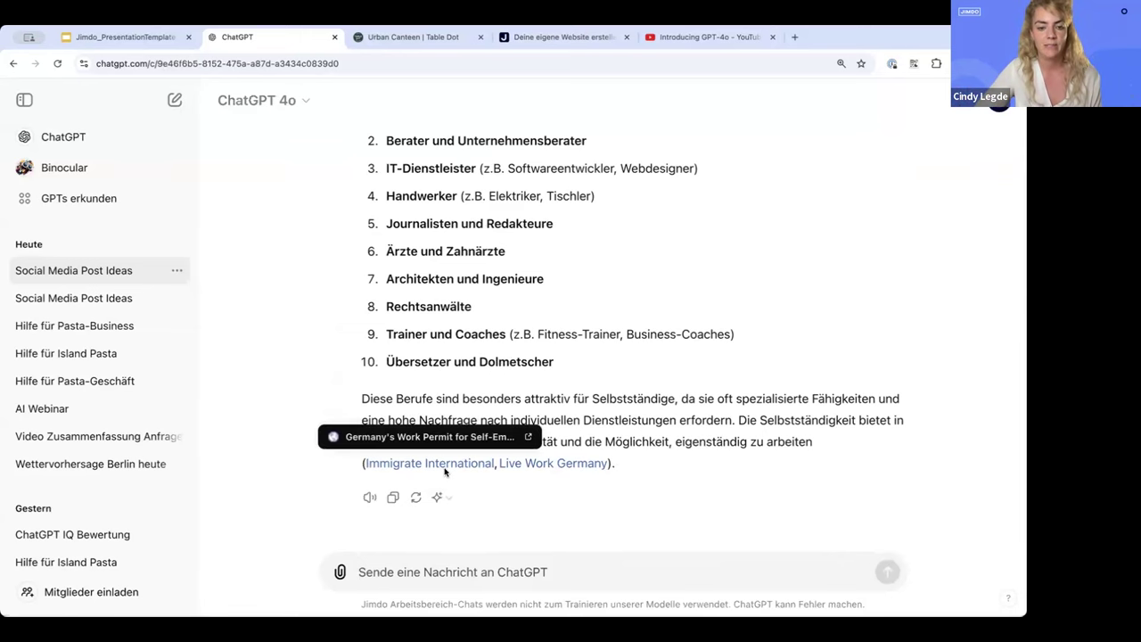
pyautogui.scroll(-1, 514, 469)
pyautogui.click(473, 439)
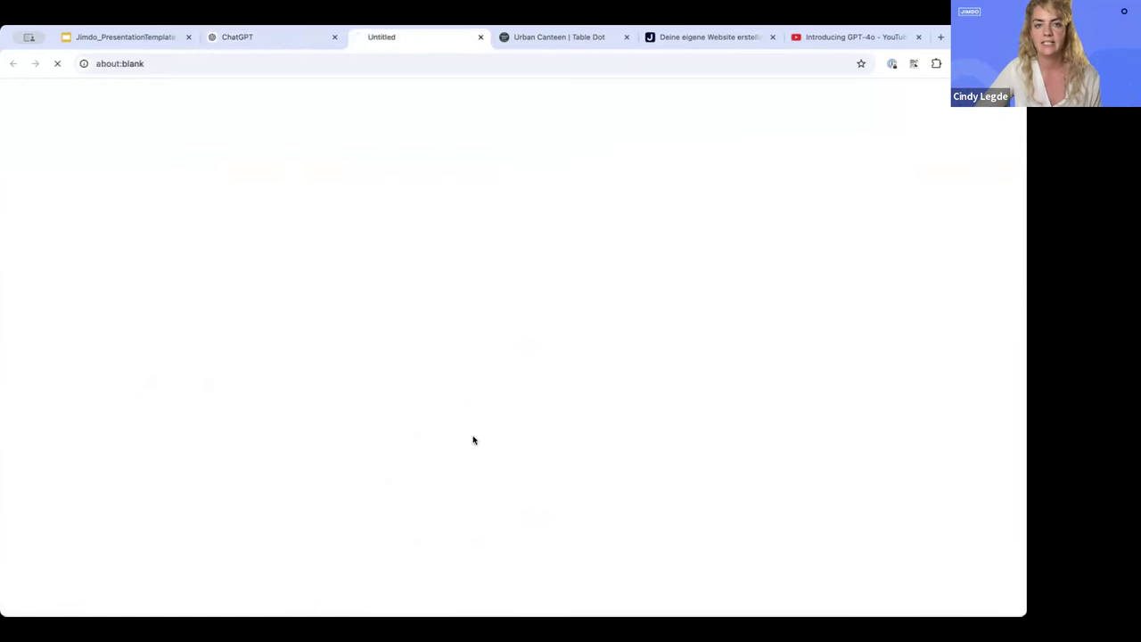
pyautogui.scroll(-5, 502, 347)
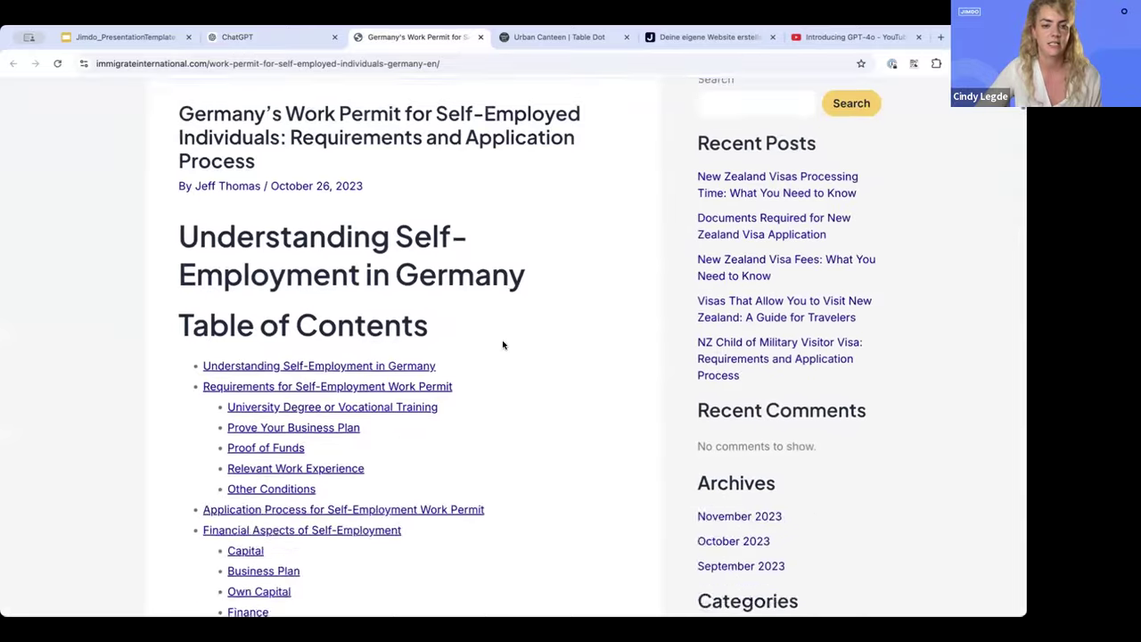
pyautogui.scroll(-6, 501, 345)
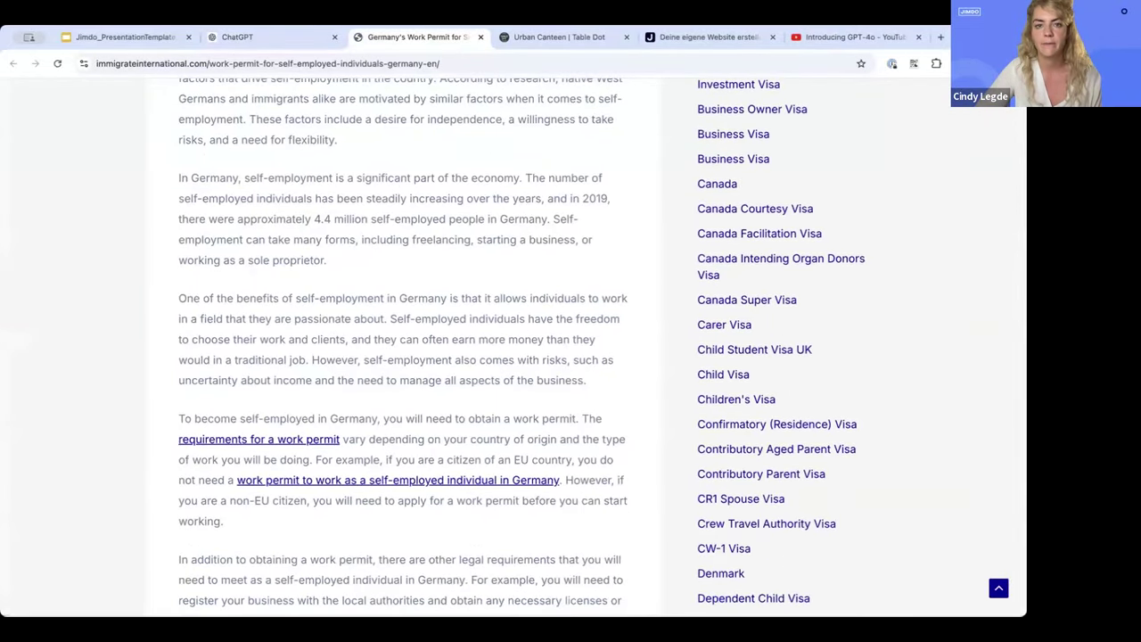
pyautogui.click(479, 37)
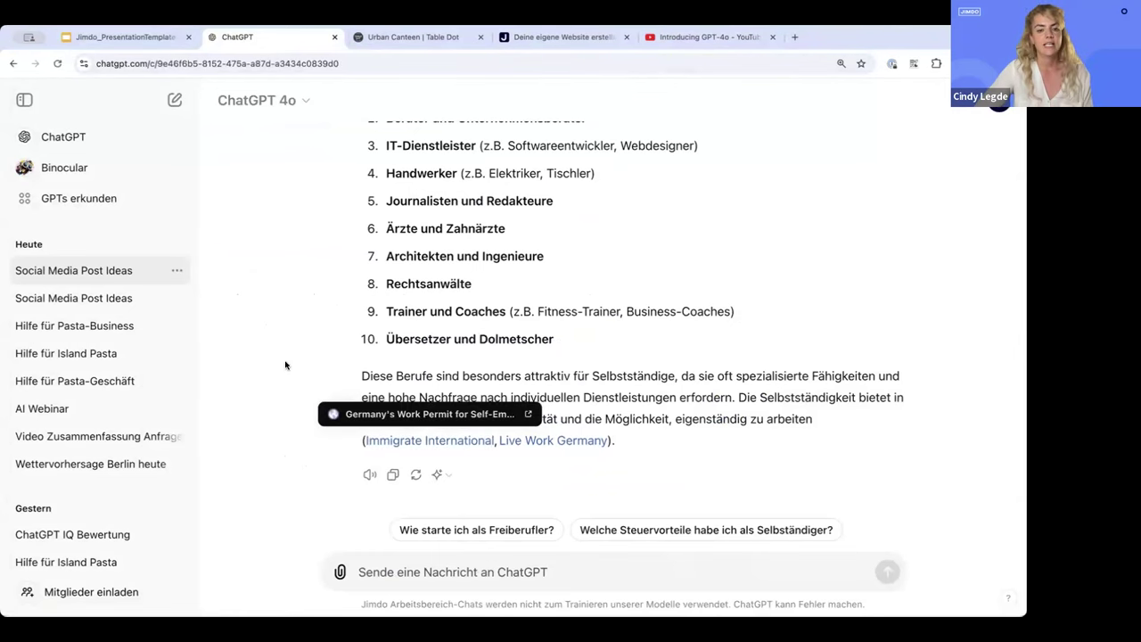
pyautogui.scroll(2, 285, 364)
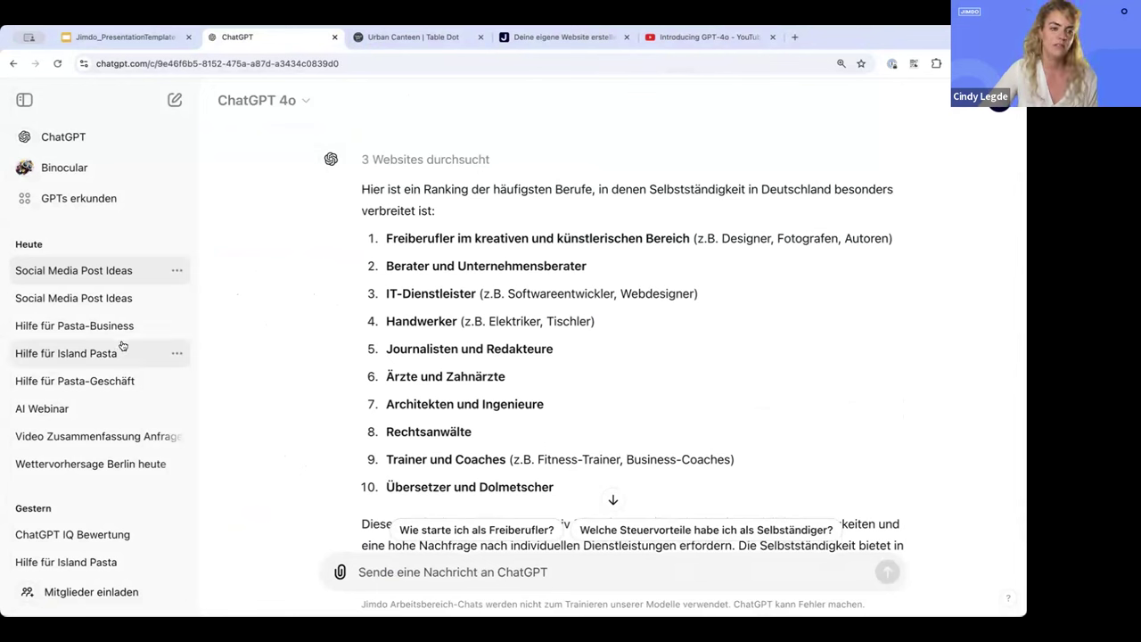
# Look through the chat history back to the July conversations and view the options for the current Social Media Post Ideas chat.
pyautogui.scroll(-15, 123, 346)
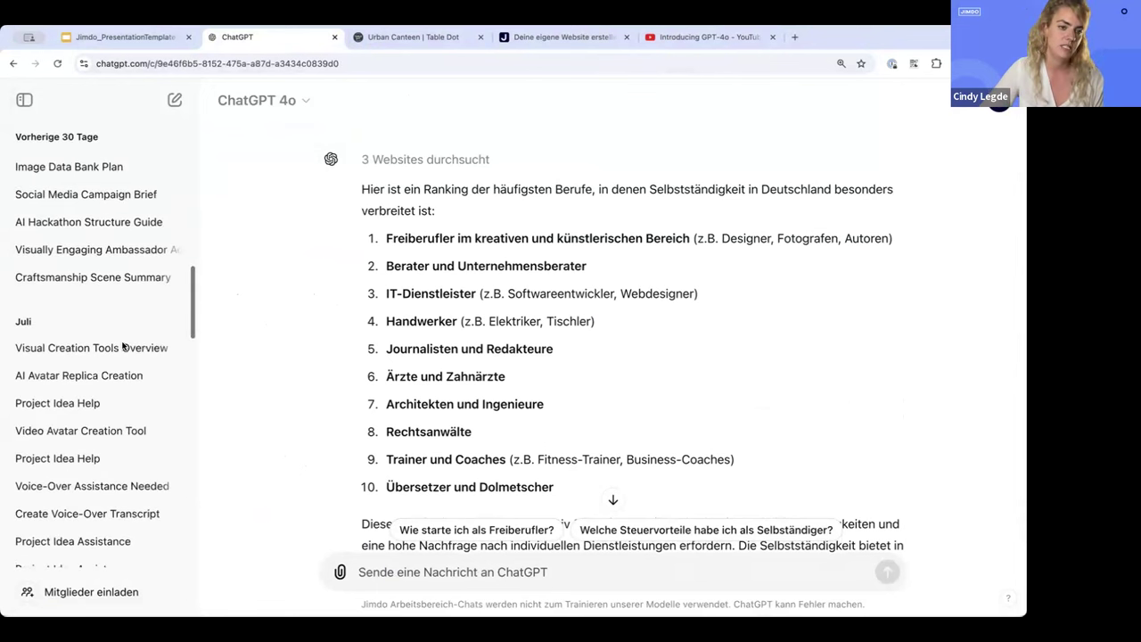
pyautogui.scroll(-10, 122, 346)
pyautogui.scroll(10, 122, 346)
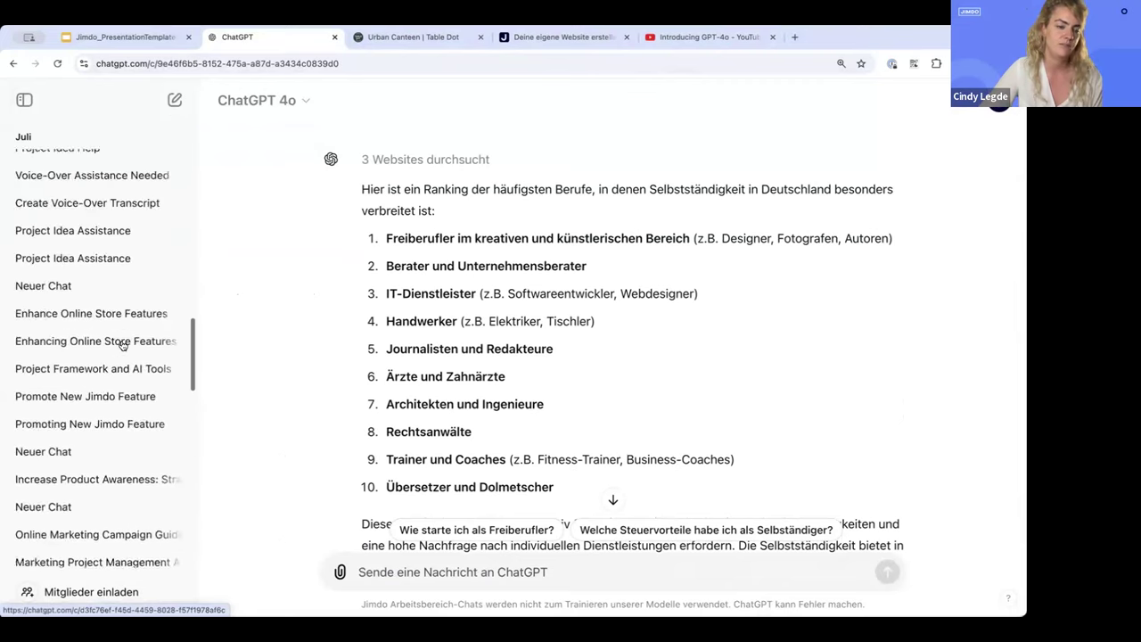
pyautogui.scroll(15, 122, 346)
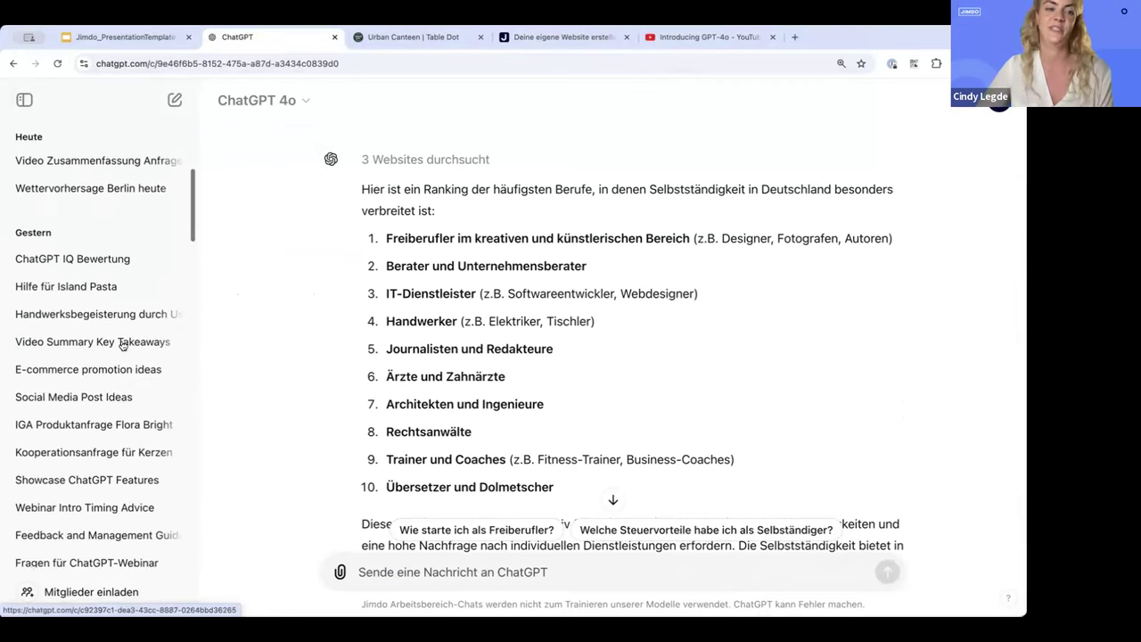
pyautogui.scroll(5, 122, 345)
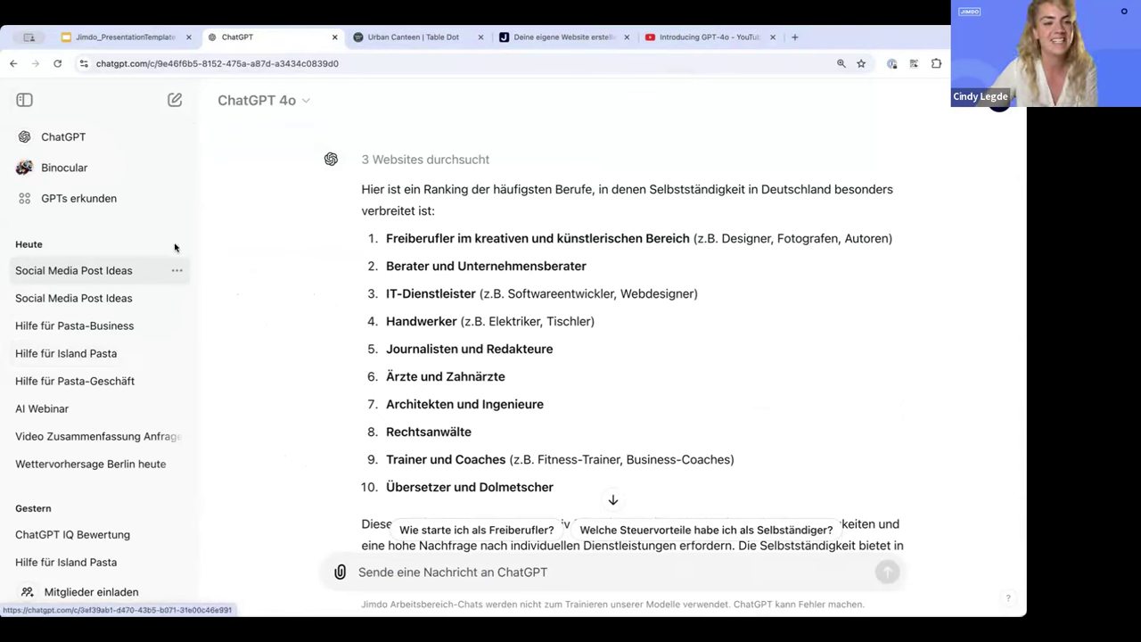
pyautogui.click(177, 271)
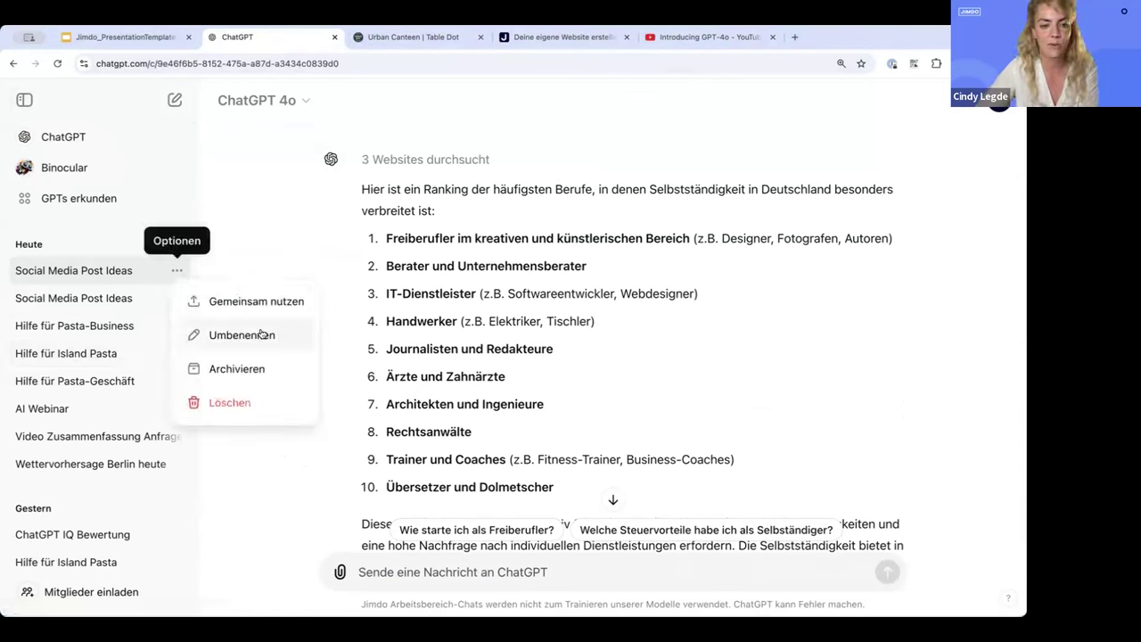
pyautogui.click(238, 230)
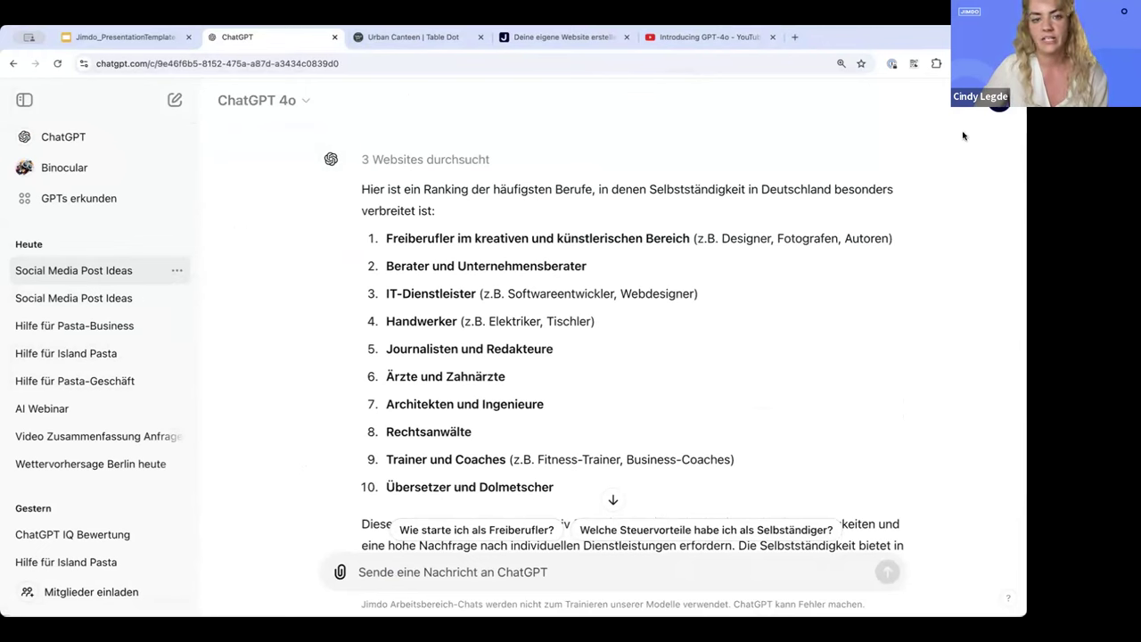
# Open the account settings and review the personalization, data controls and builder profile sections.
pyautogui.click(1002, 105)
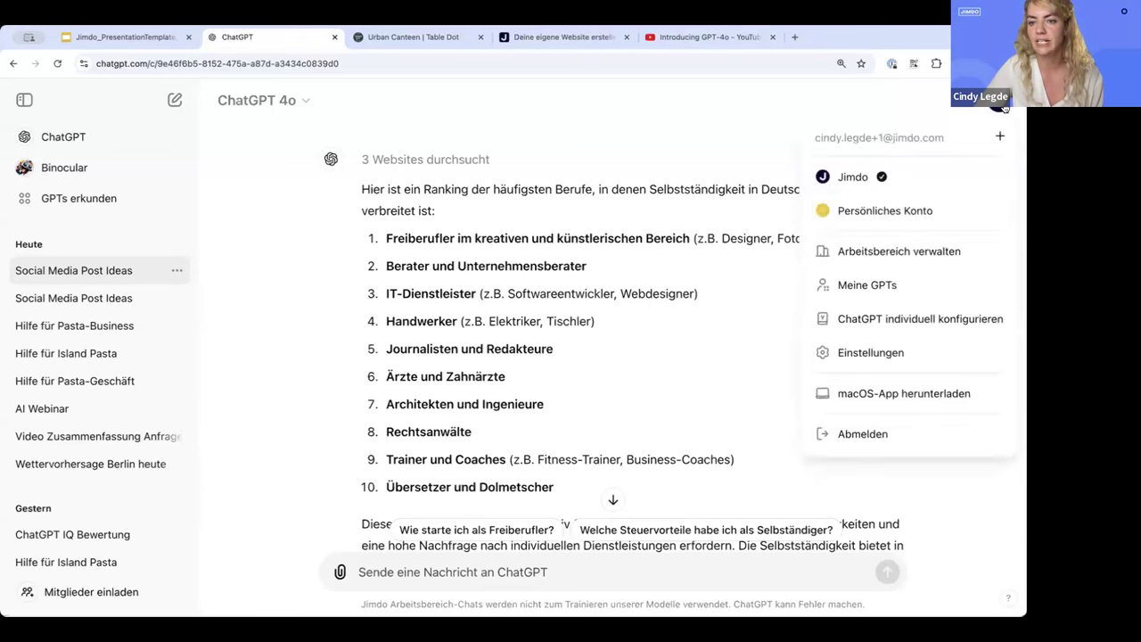
pyautogui.click(863, 353)
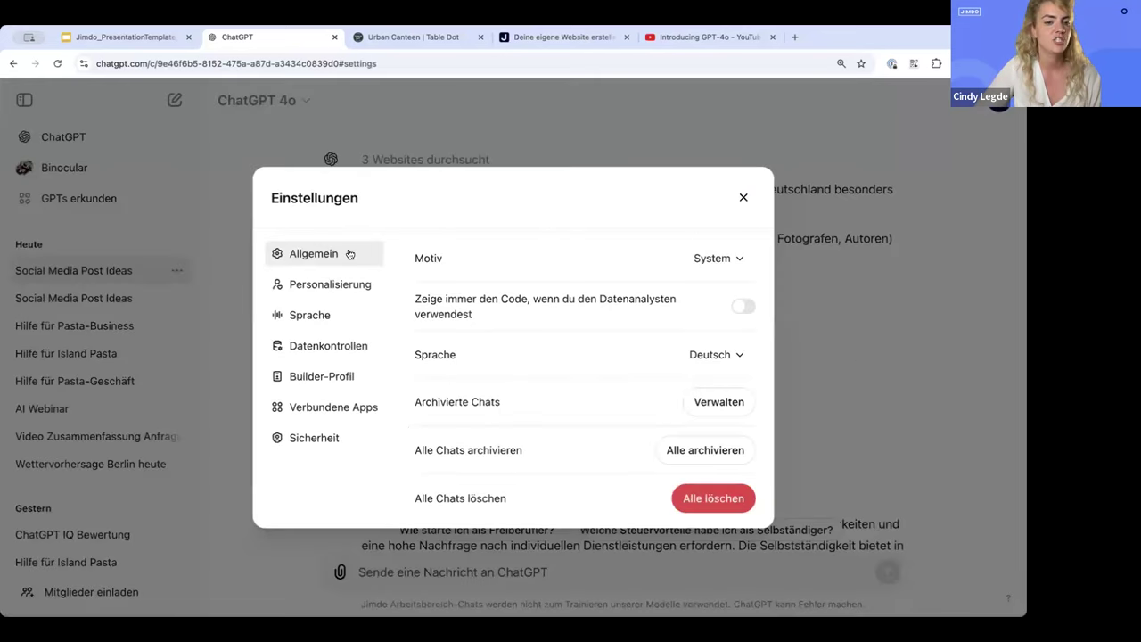
pyautogui.click(319, 285)
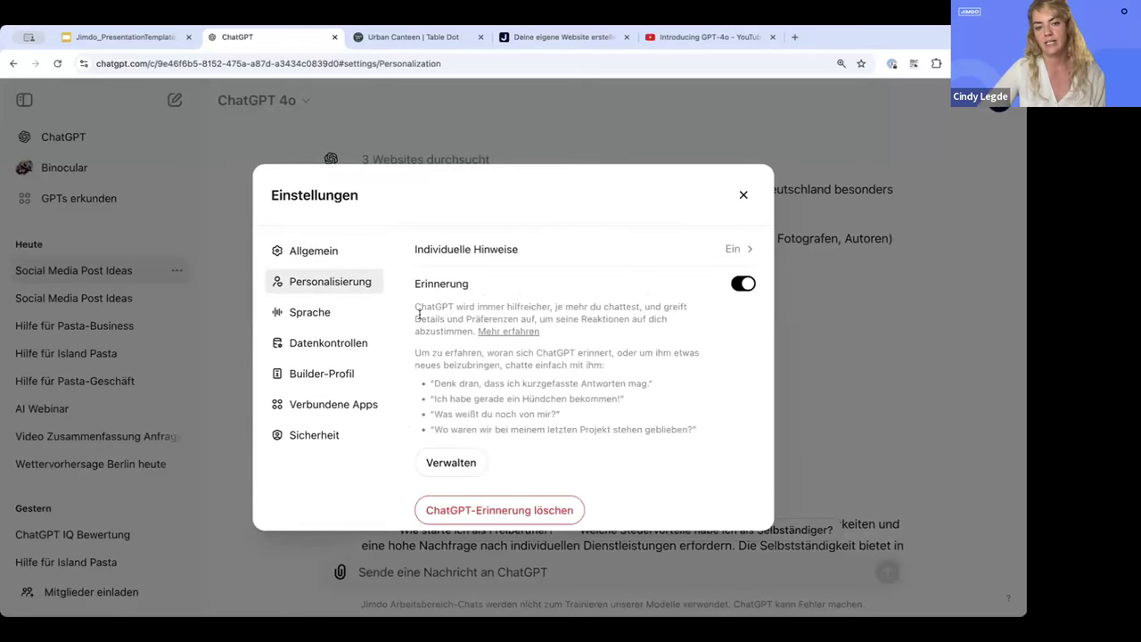
pyautogui.moveTo(415, 306); pyautogui.dragTo(450, 307)
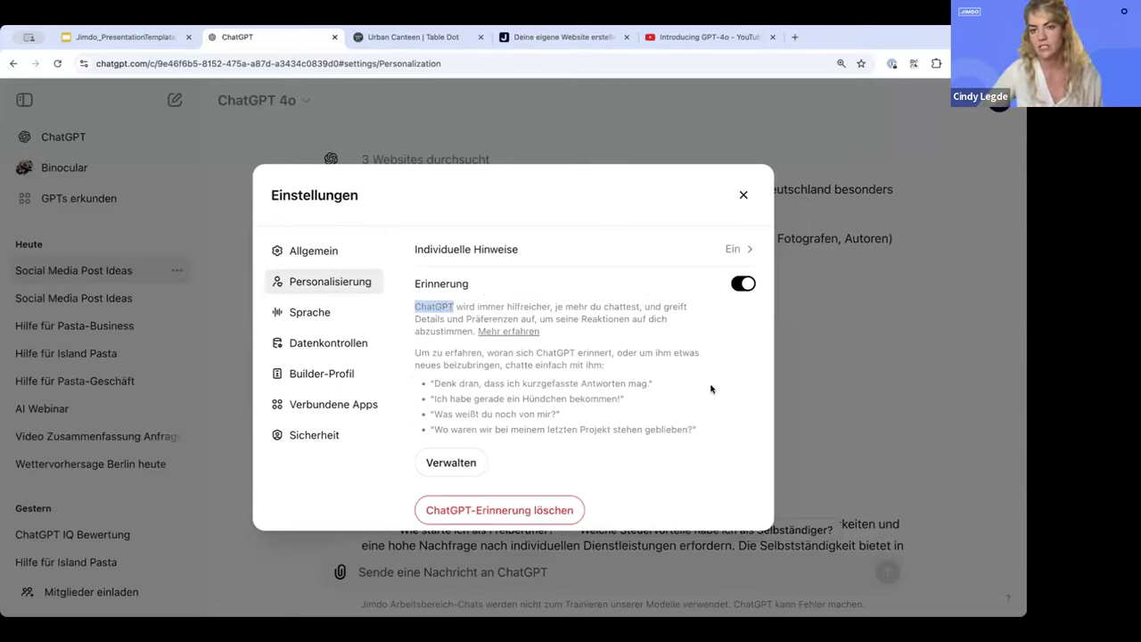
pyautogui.click(326, 345)
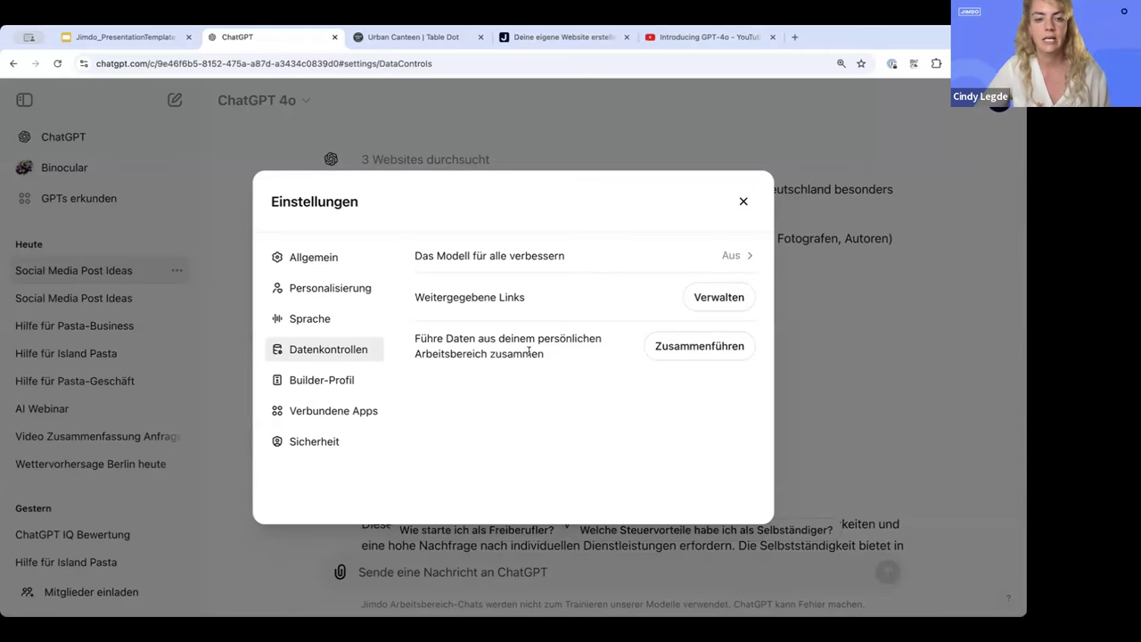
pyautogui.click(329, 383)
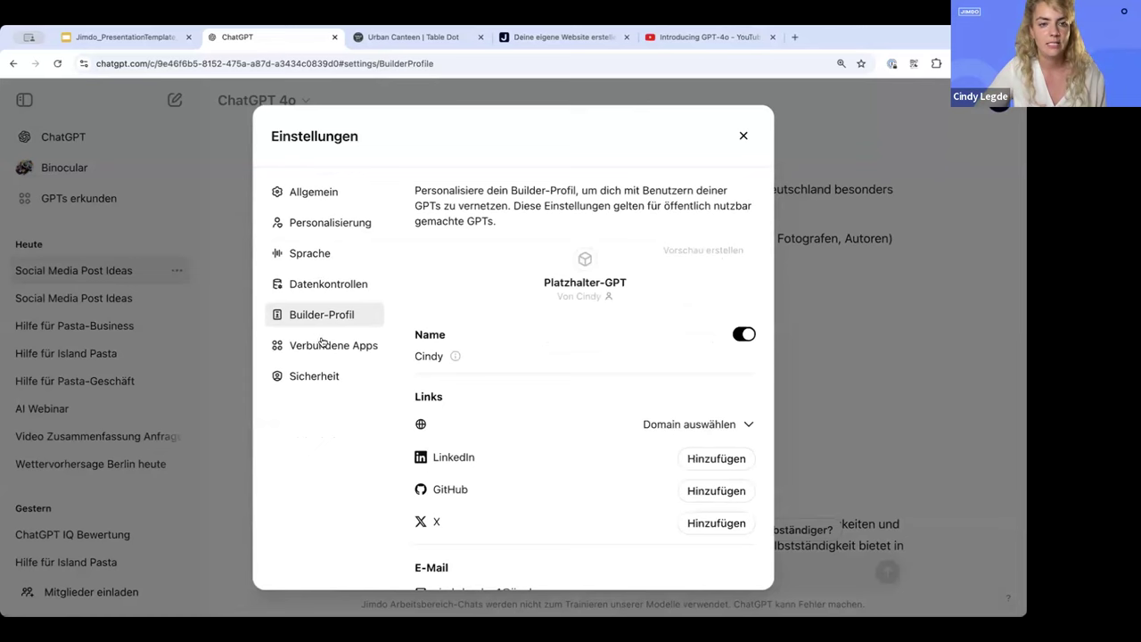
# Review the list of archived chats in the general settings, then close the settings.
pyautogui.click(319, 185)
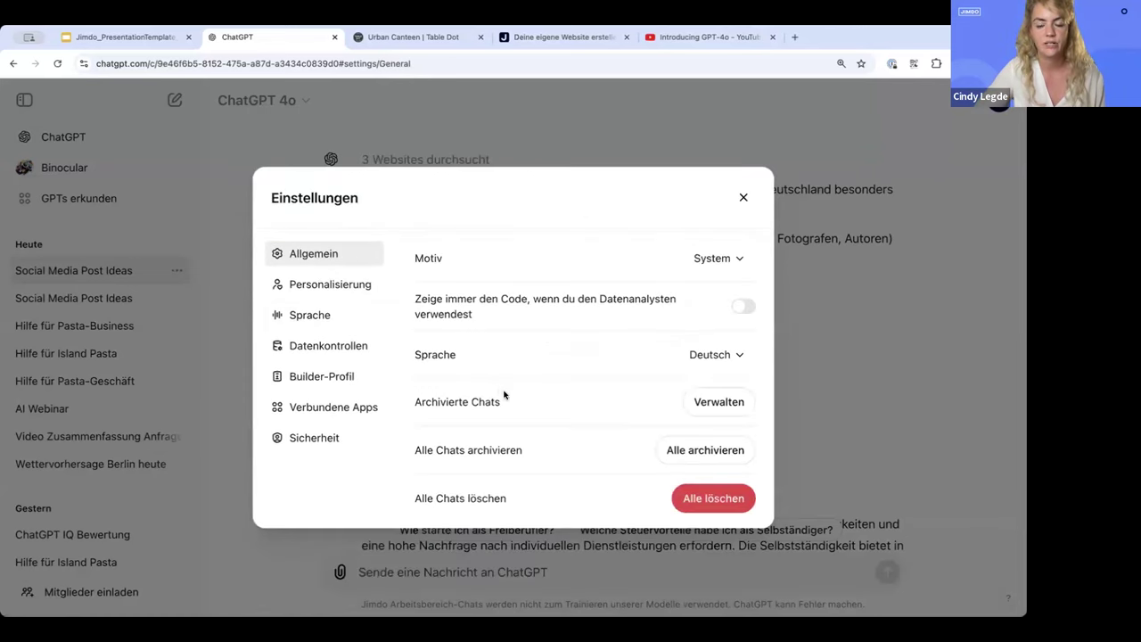
pyautogui.click(702, 405)
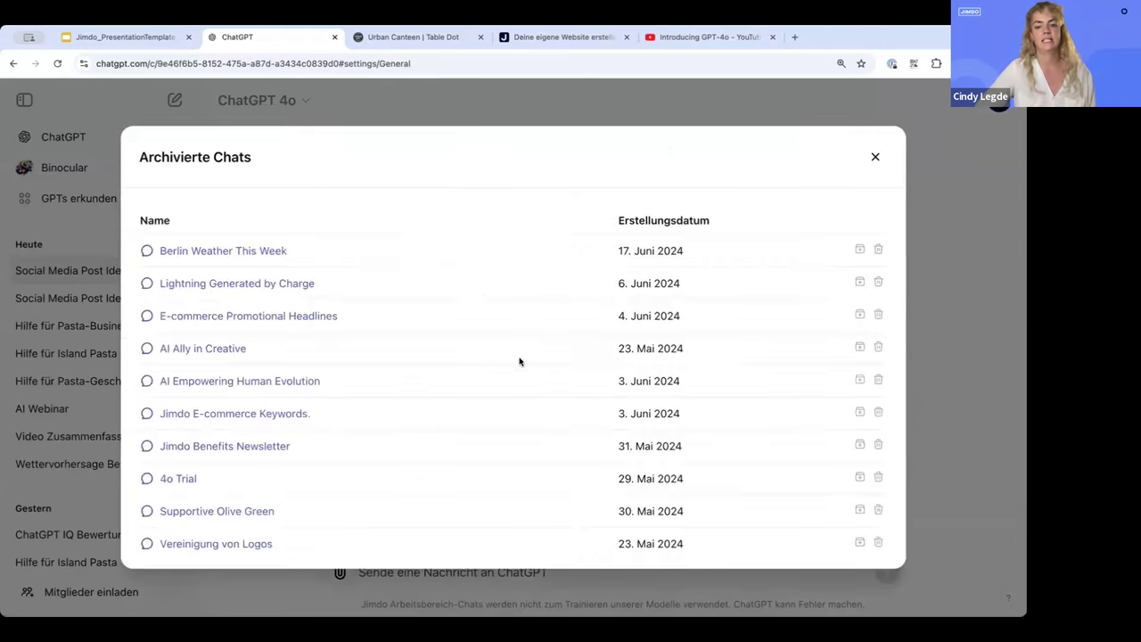
pyautogui.scroll(-2, 479, 345)
pyautogui.scroll(-10, 479, 345)
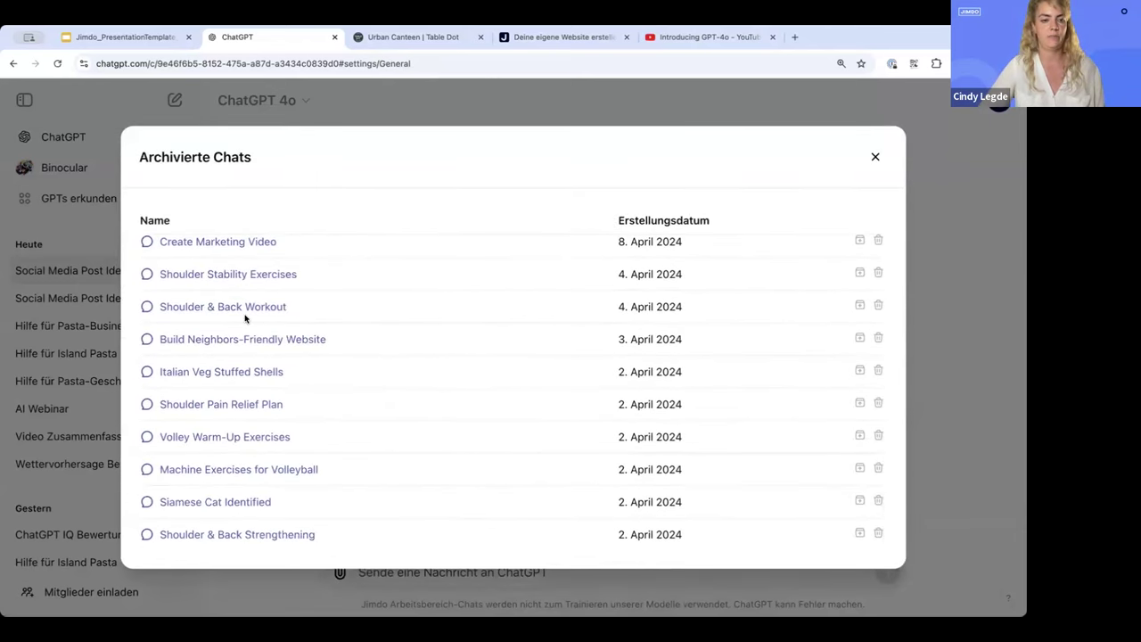
pyautogui.scroll(3, 192, 279)
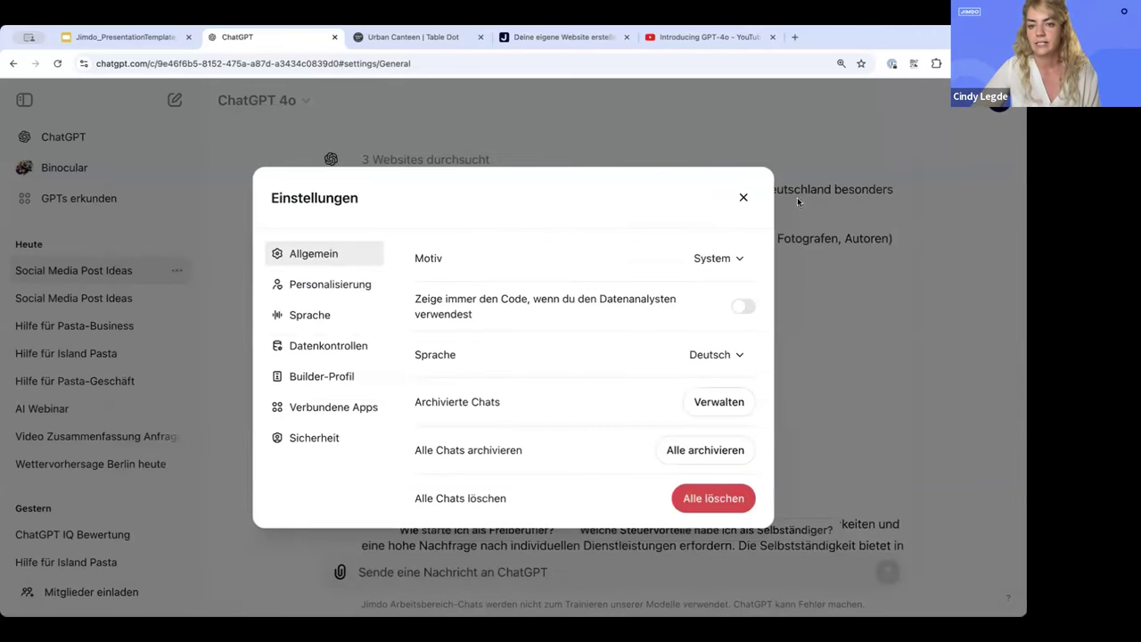
pyautogui.click(743, 197)
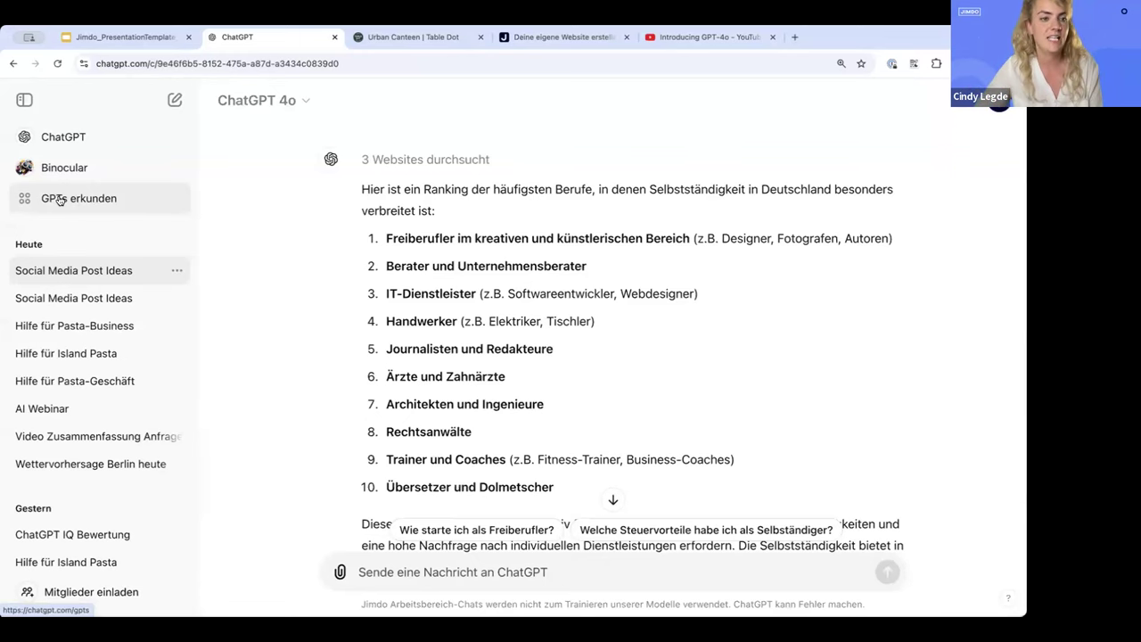
# Open the GPT directory and browse its categories from the highlights through productivity and research to programming.
pyautogui.click(59, 199)
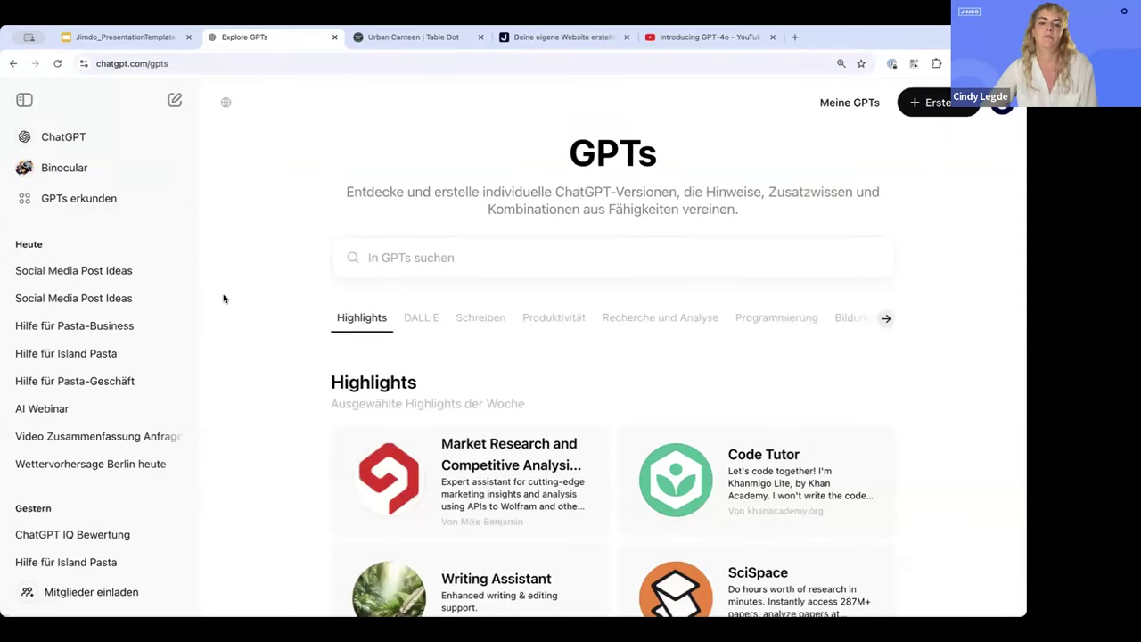
pyautogui.scroll(-1, 223, 298)
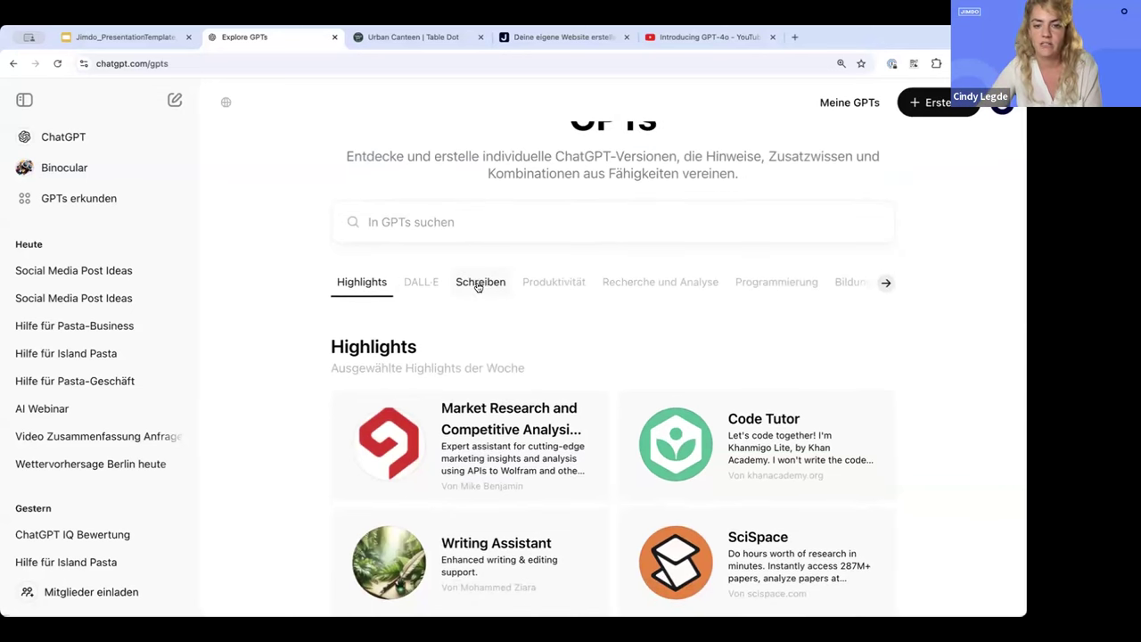
pyautogui.scroll(-2, 540, 288)
pyautogui.scroll(-15, 541, 288)
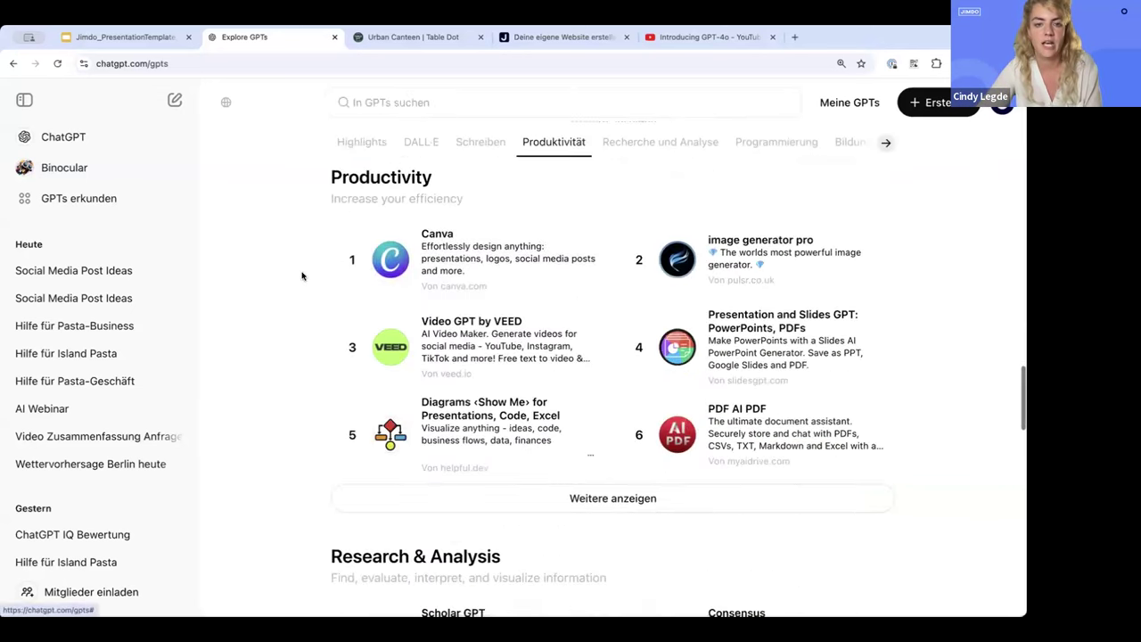
pyautogui.scroll(-1, 305, 265)
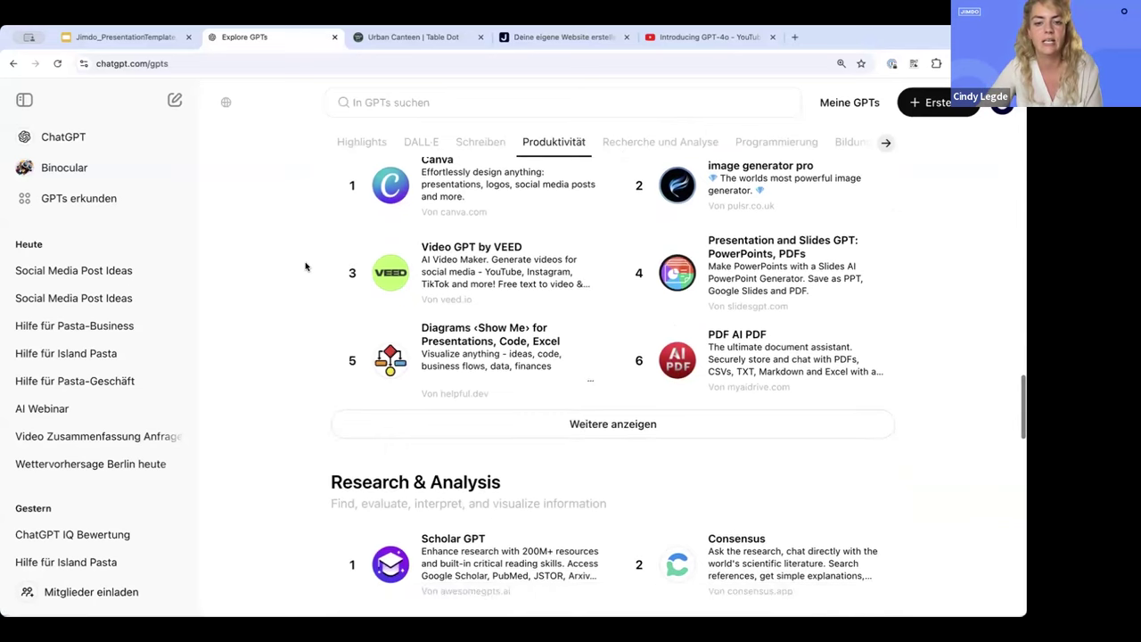
pyautogui.scroll(-6, 304, 265)
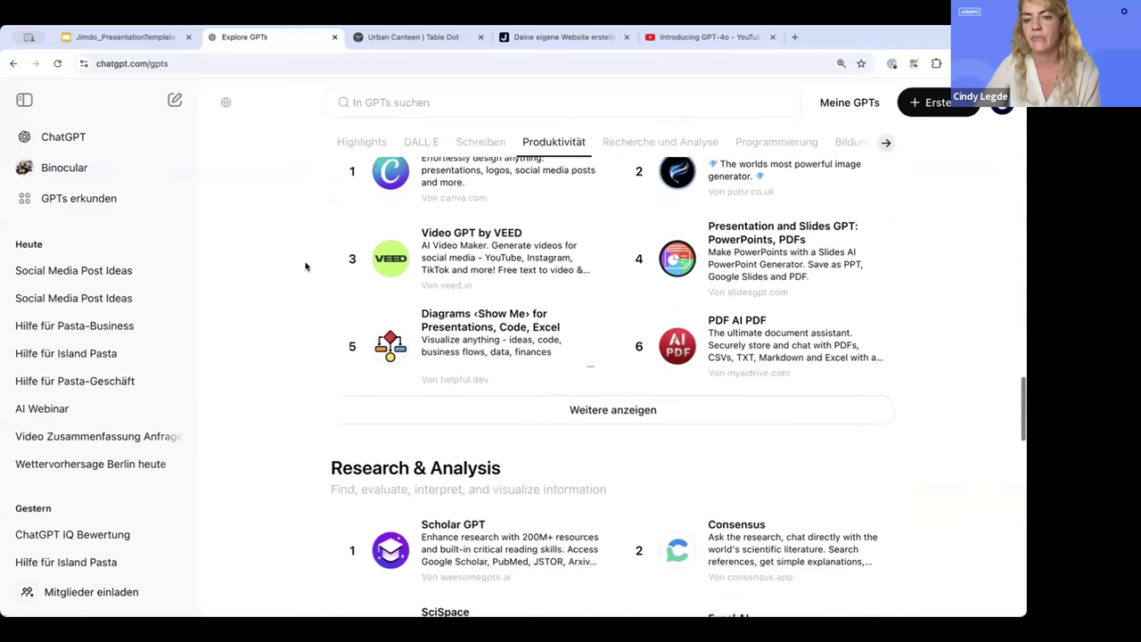
pyautogui.scroll(-3, 305, 266)
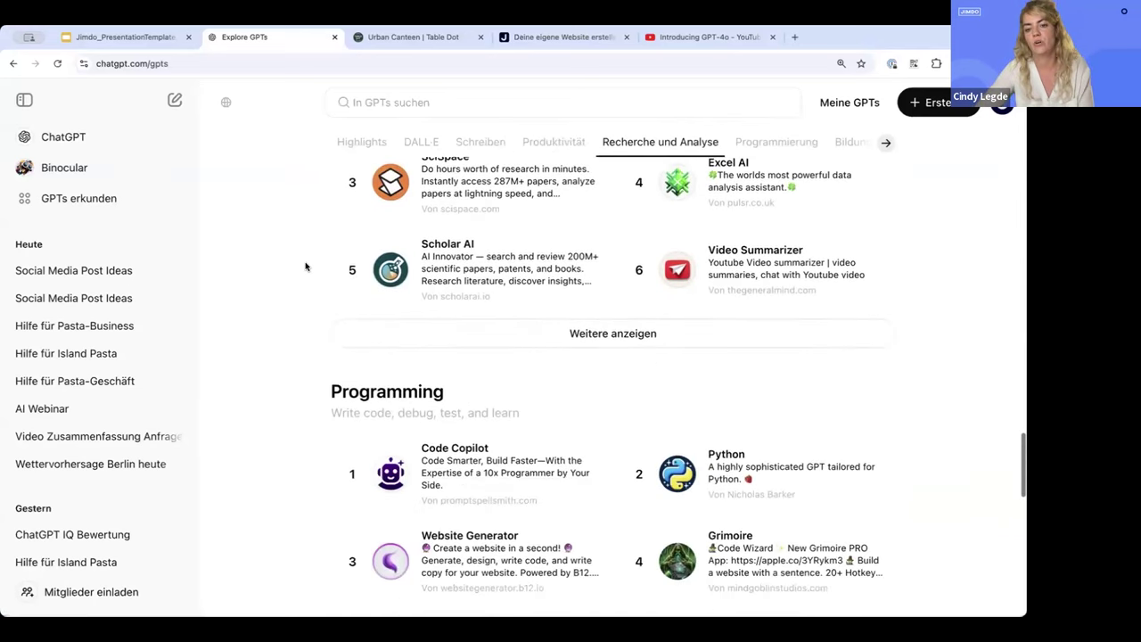
# Open the Binocular GPT, preview the file Screenshot 2024-08-29 at 11.17.48 from the Workshop folder and attach it to the message.
pyautogui.scroll(-8, 304, 266)
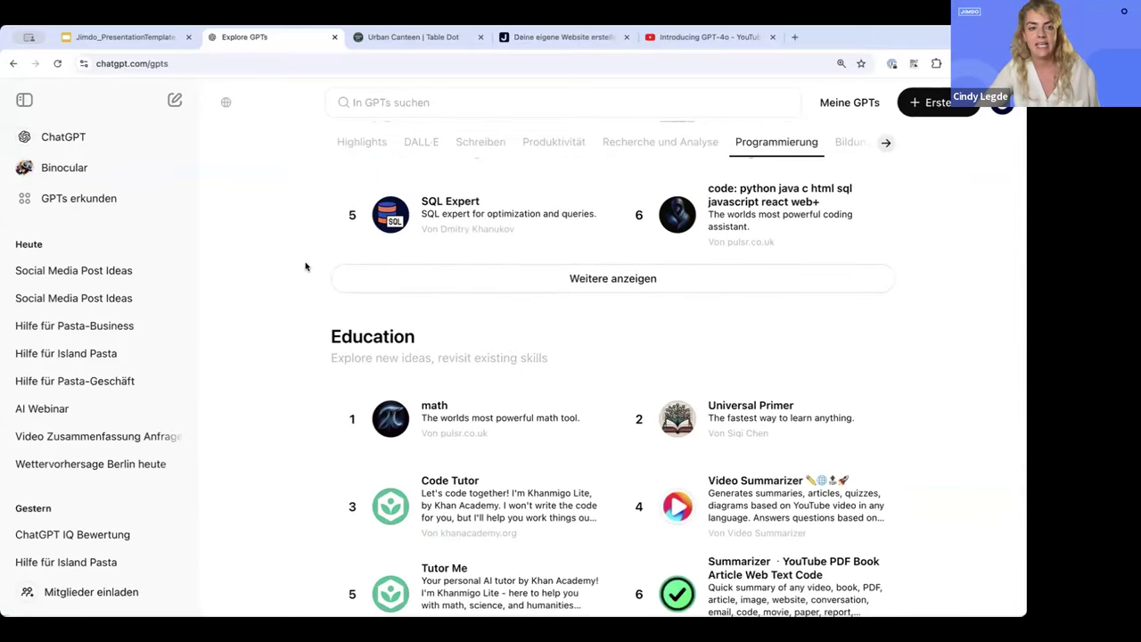
pyautogui.click(87, 167)
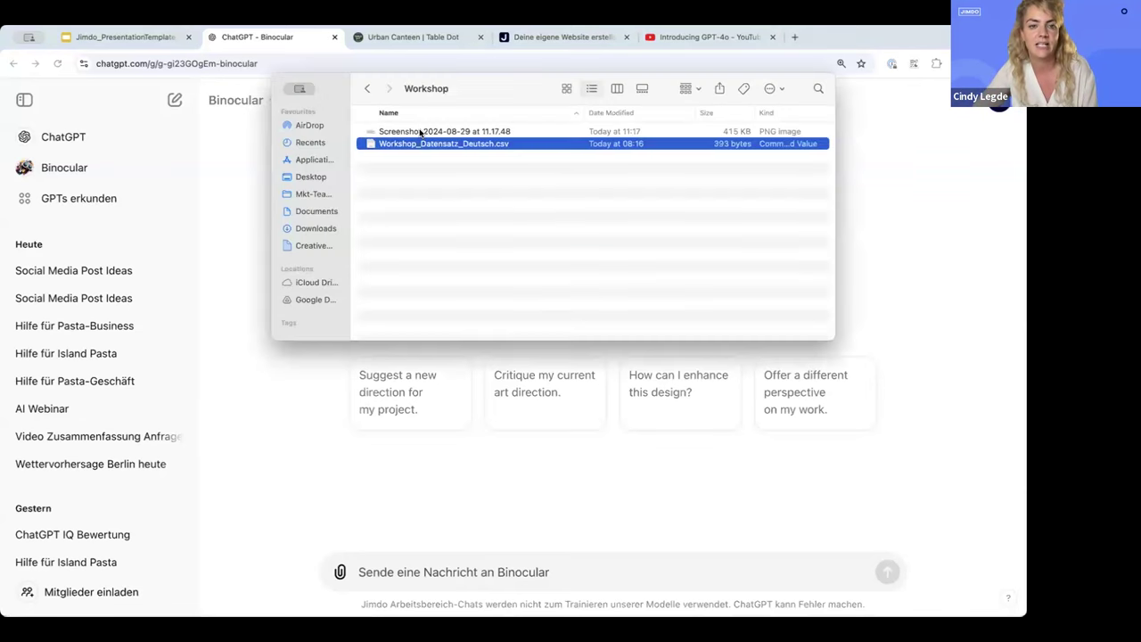
pyautogui.click(421, 133)
pyautogui.press('space')
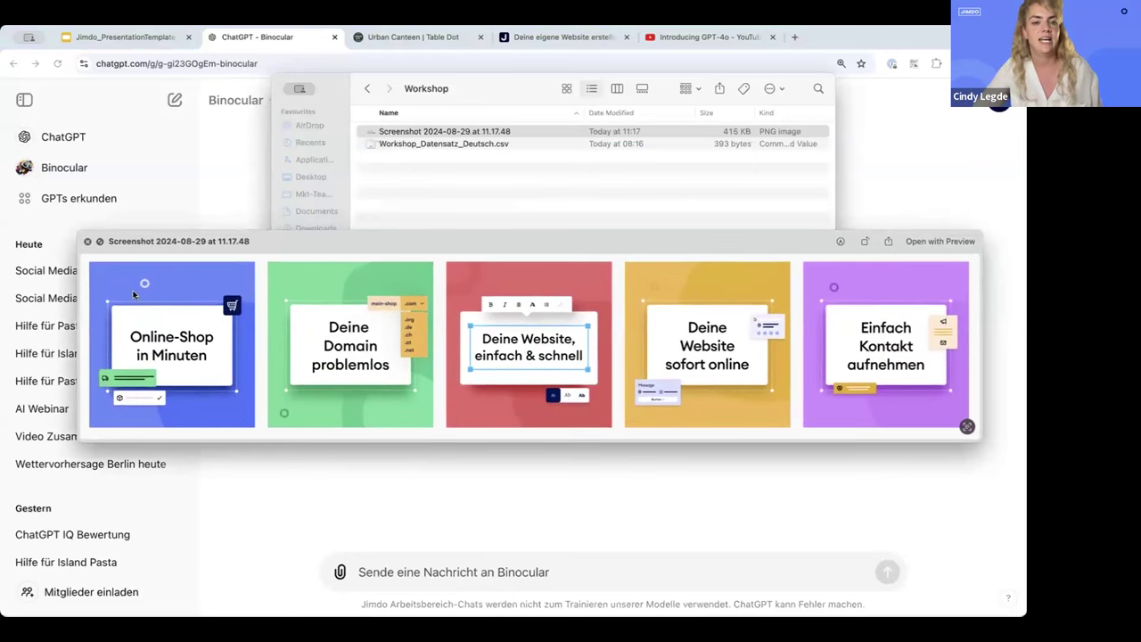
pyautogui.click(87, 241)
pyautogui.moveTo(443, 132); pyautogui.dragTo(557, 580)
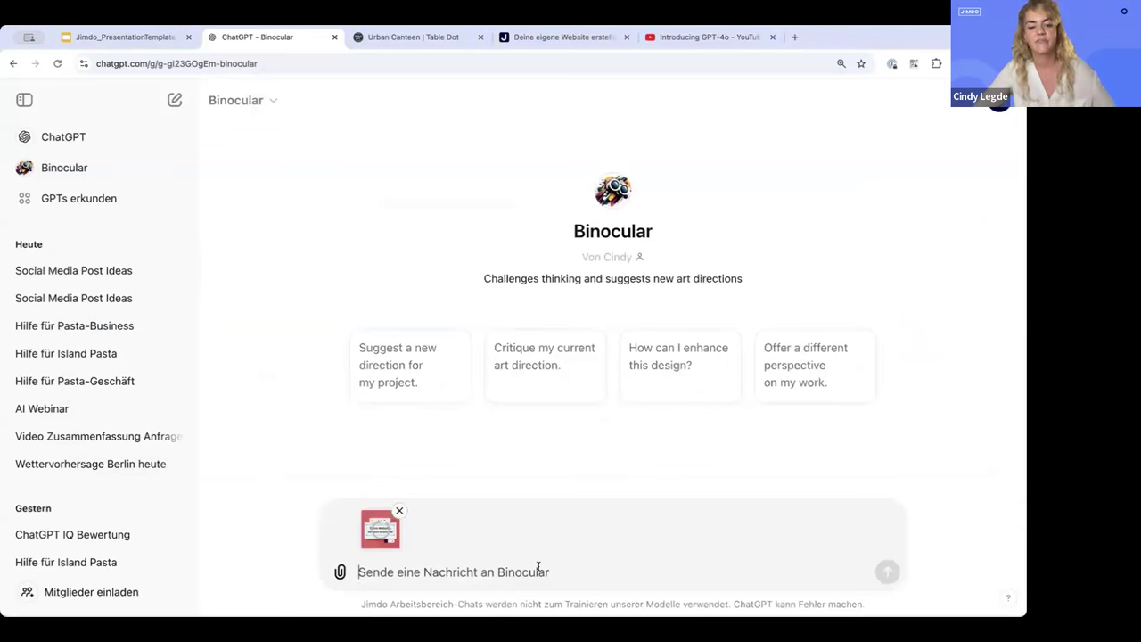
# Send Binocular the prompt "Kannst du mir bitte Feedback geben" with the attached image and read through its design feedback.
pyautogui.write('Kannst')
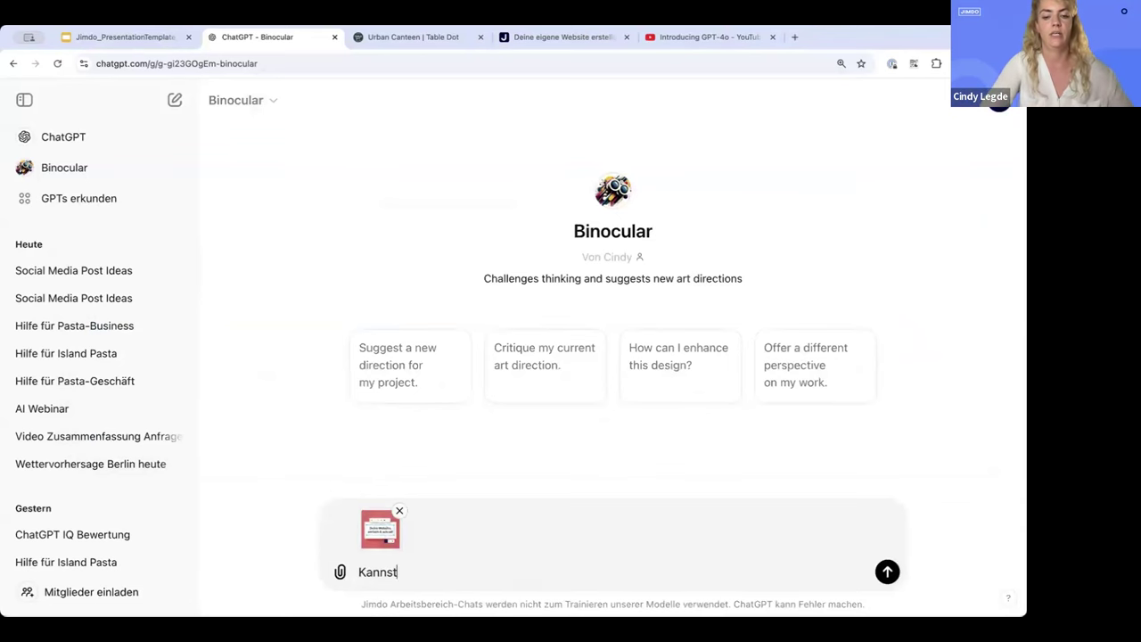
pyautogui.write(' du mir bitte ')
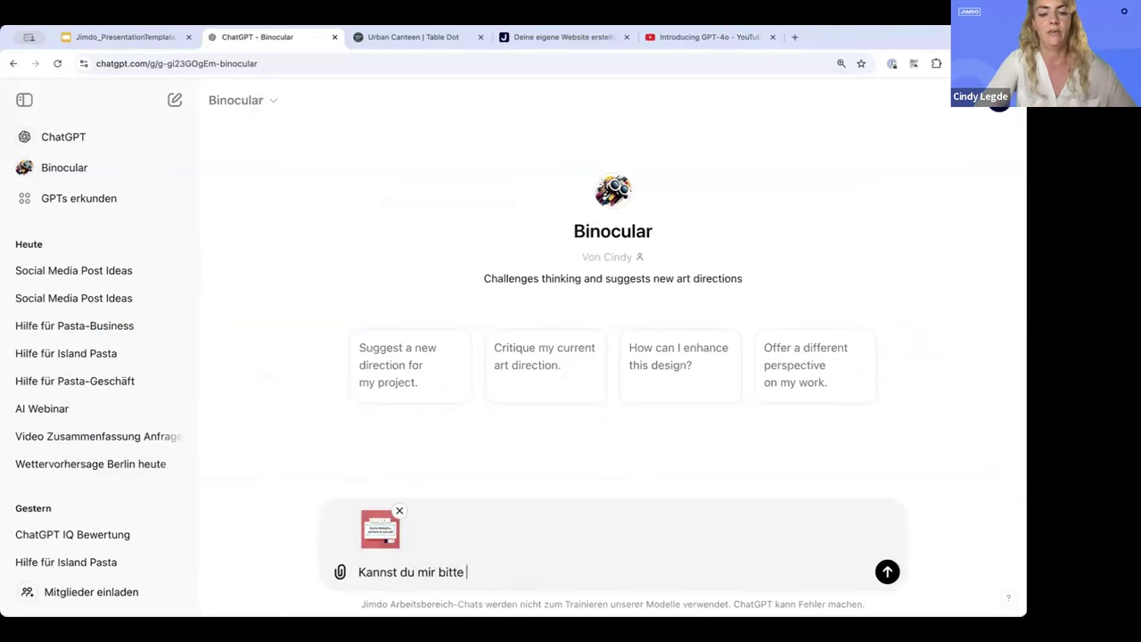
pyautogui.write('Feedback geben')
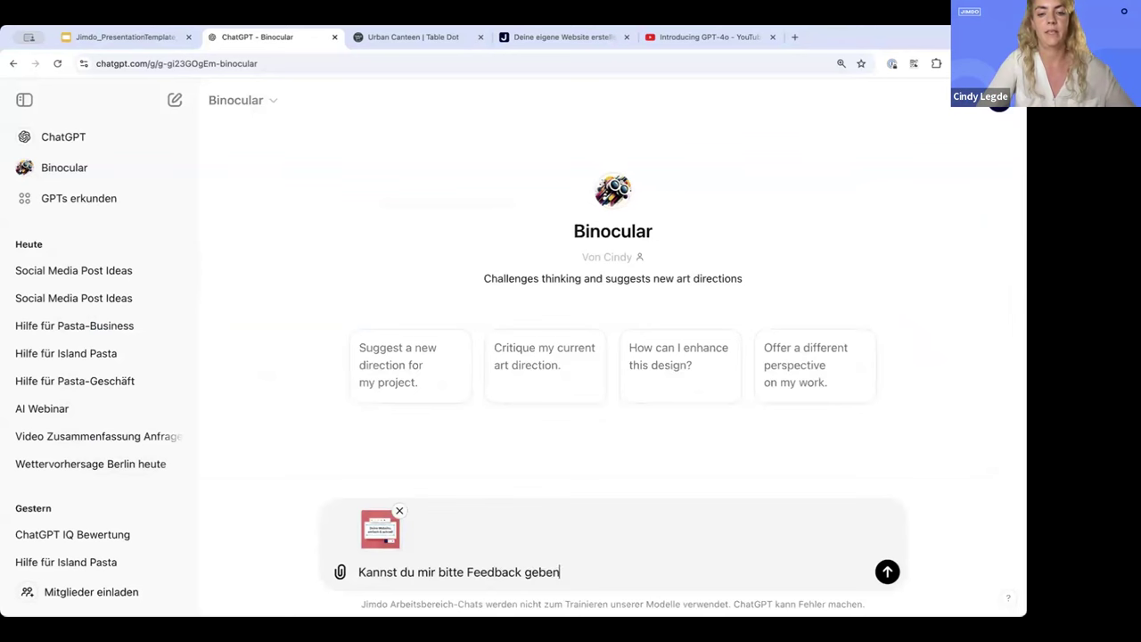
pyautogui.press('Return')
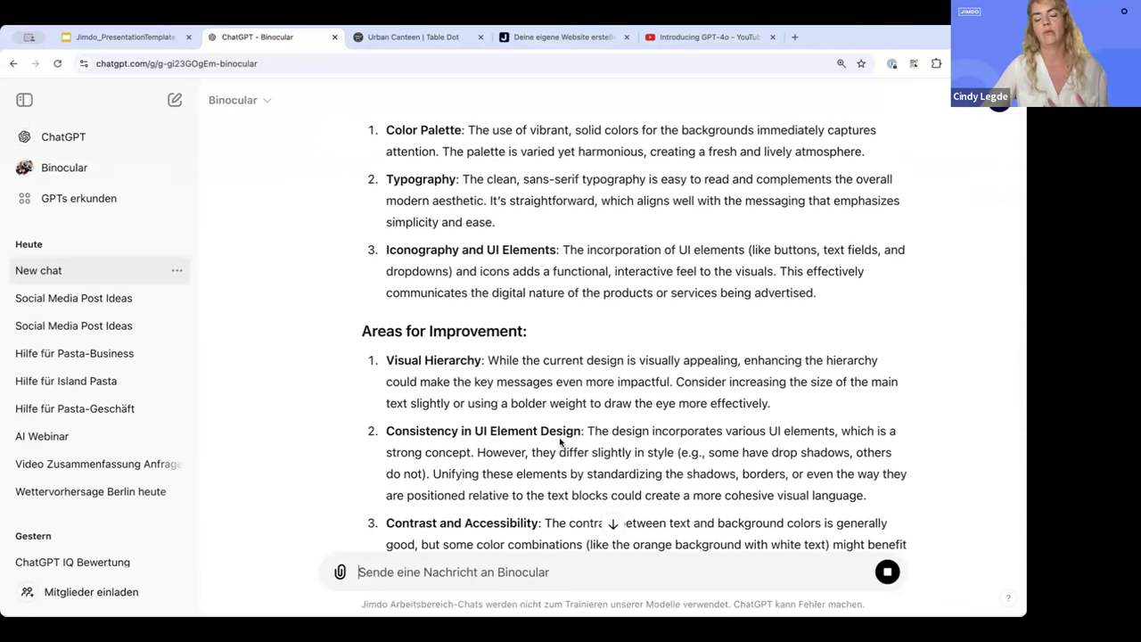
pyautogui.scroll(-5, 560, 441)
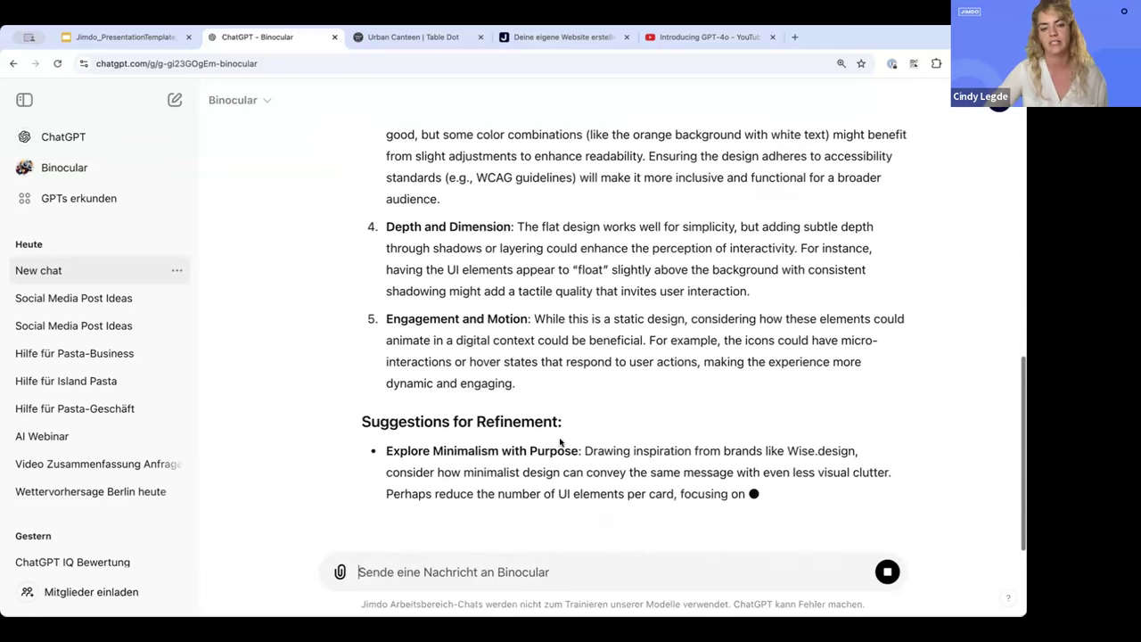
pyautogui.scroll(10, 558, 438)
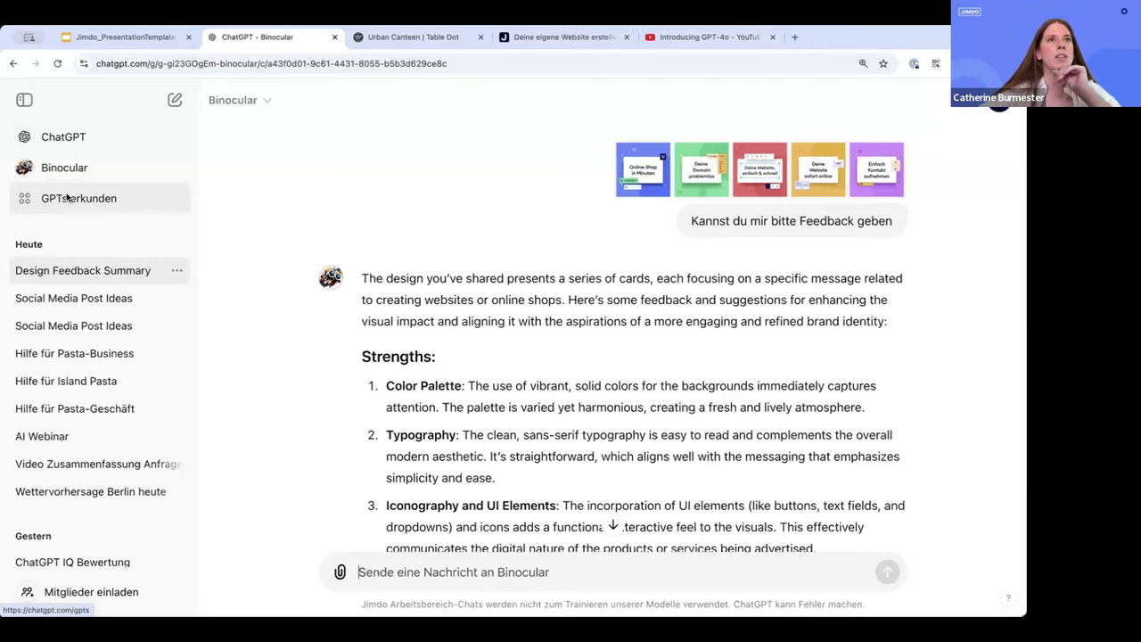
# Switch to the Google Slides presentation and start the slideshow from slide 12 with the Jimdo website-builder video.
pyautogui.click(133, 39)
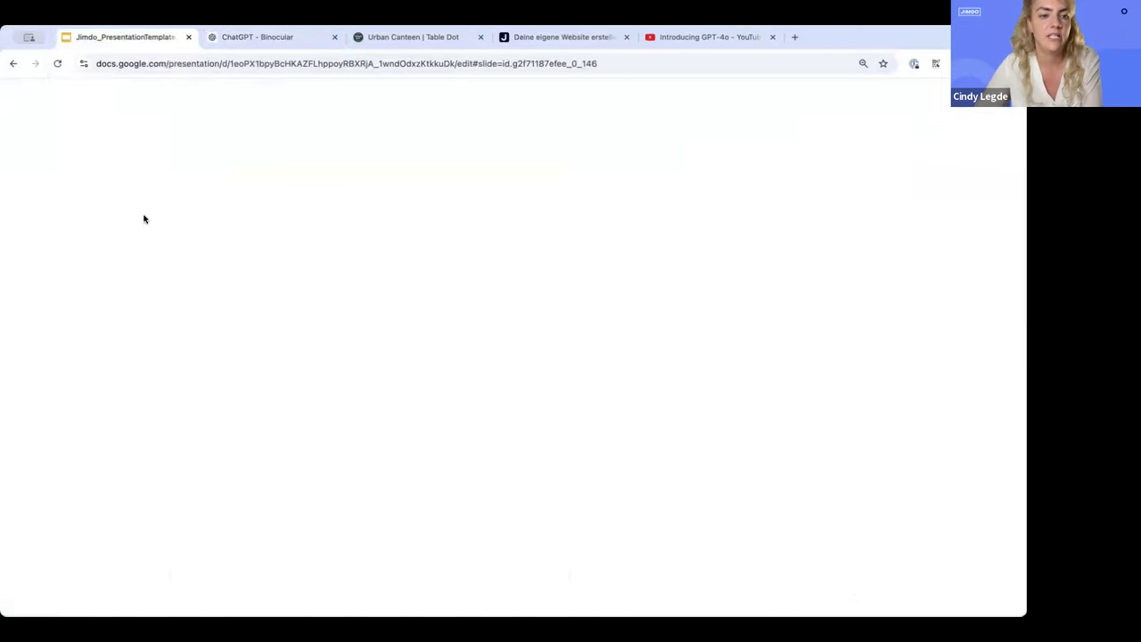
pyautogui.click(58, 238)
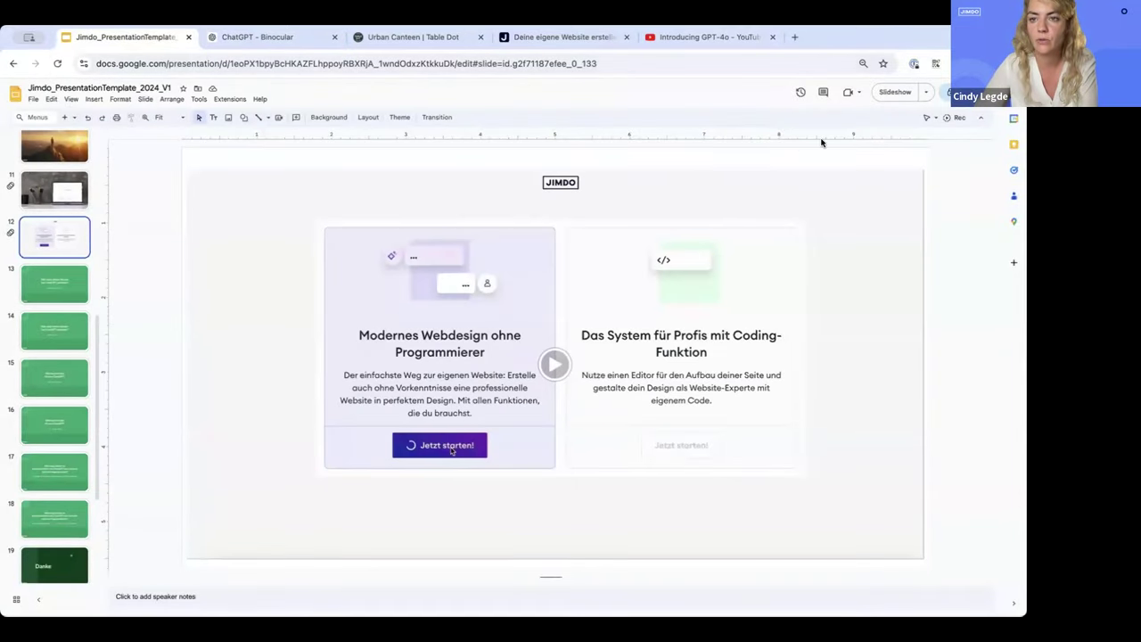
pyautogui.click(895, 92)
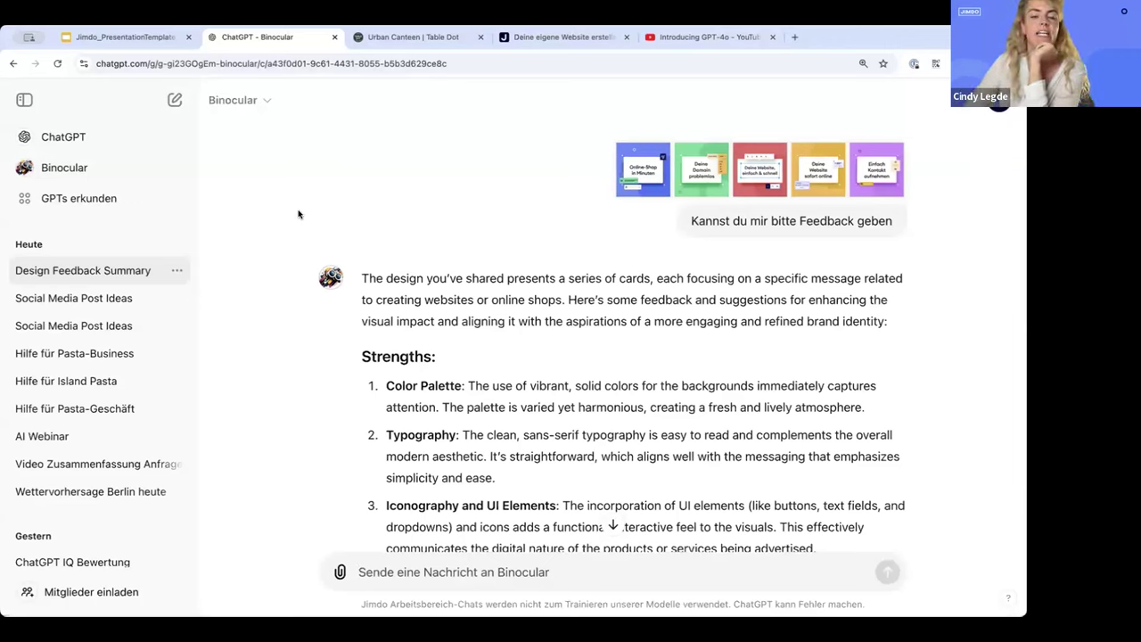
# Return to Binocular's start page in ChatGPT, open the GPT directory and look through the list of self-created GPTs.
pyautogui.click(111, 166)
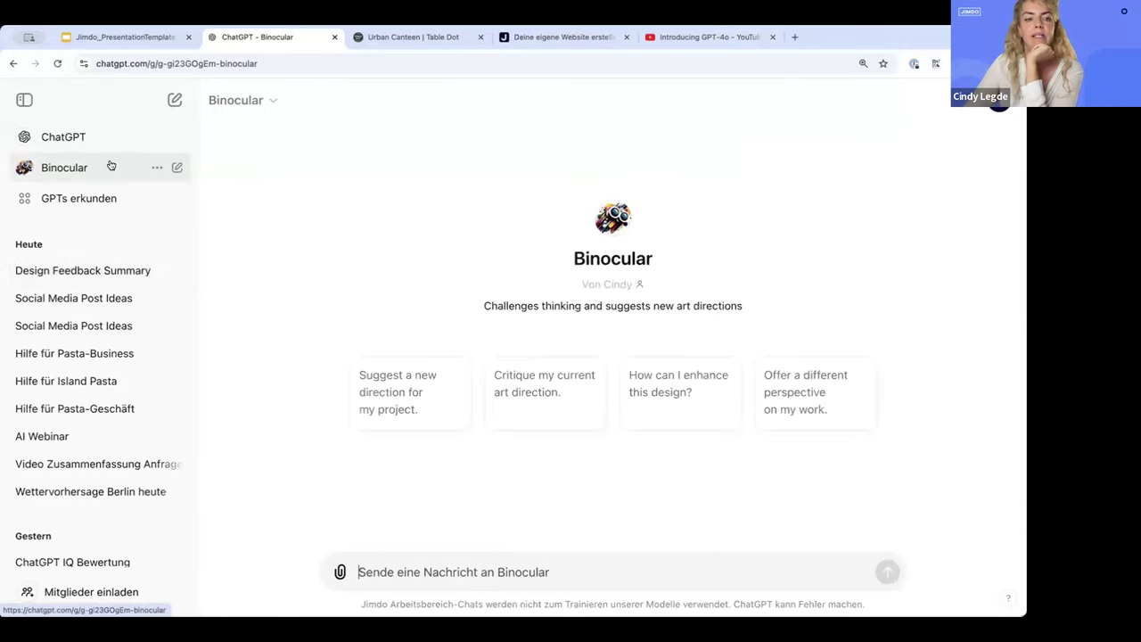
pyautogui.click(109, 198)
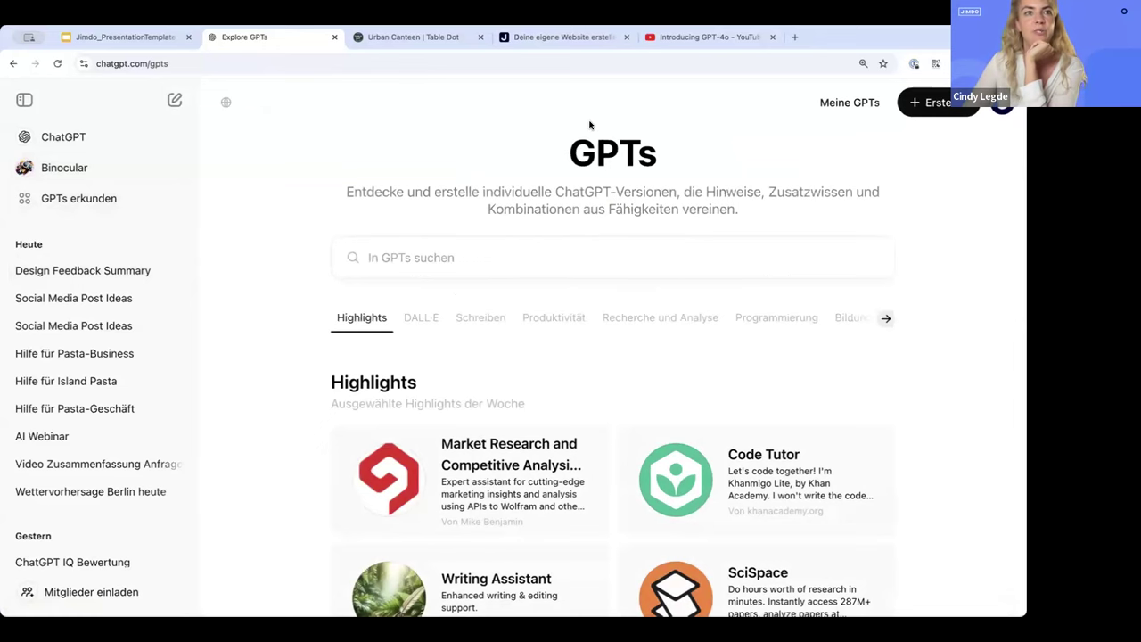
pyautogui.click(852, 104)
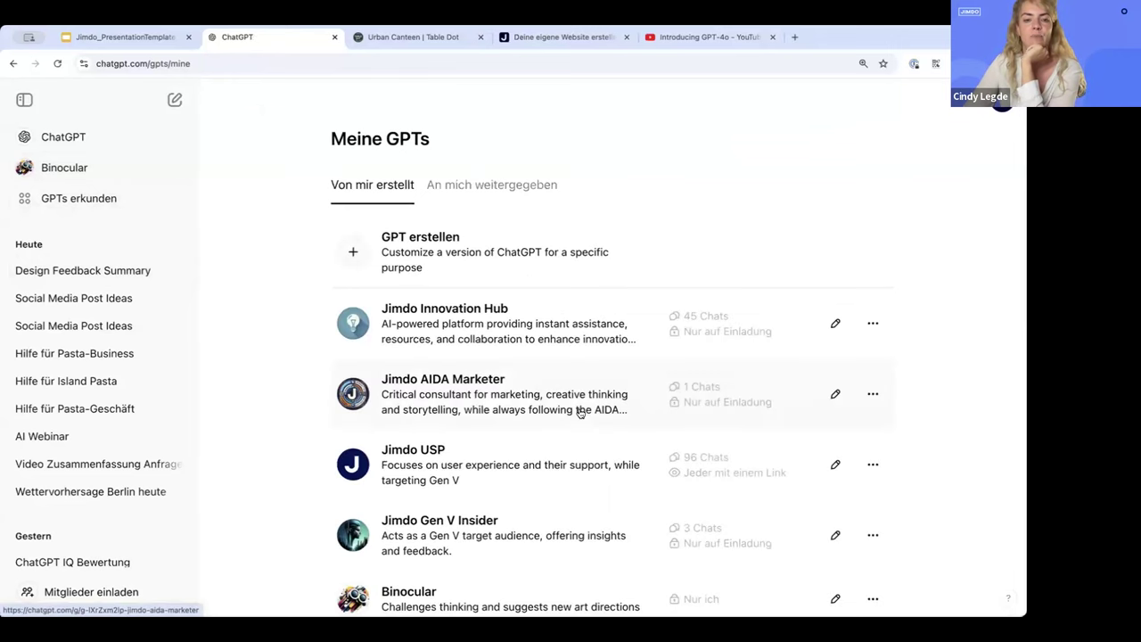
pyautogui.scroll(-1, 588, 413)
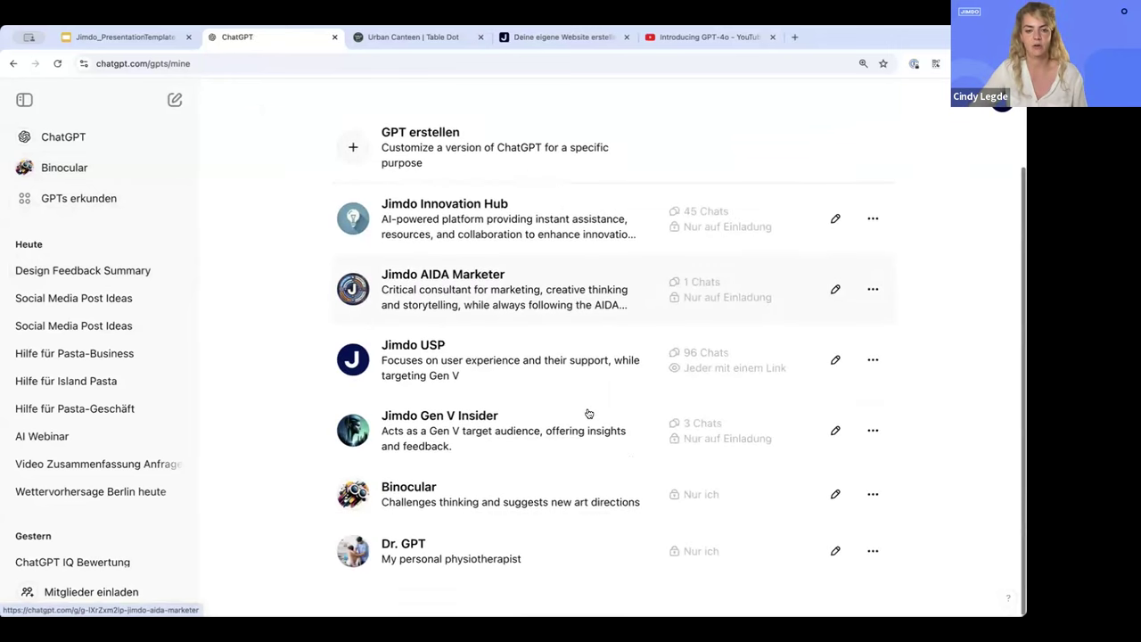
pyautogui.scroll(-2, 588, 413)
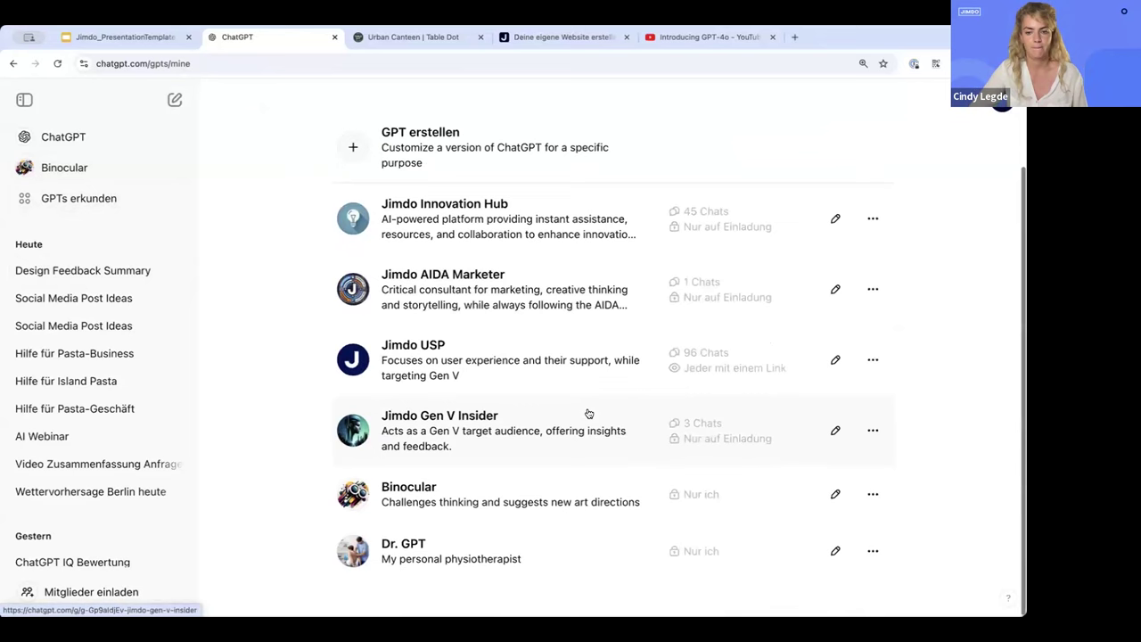
# Open Binocular for editing, view its configuration and GPT Builder chat, leave the editor and open a new ChatGPT 4o chat.
pyautogui.click(832, 493)
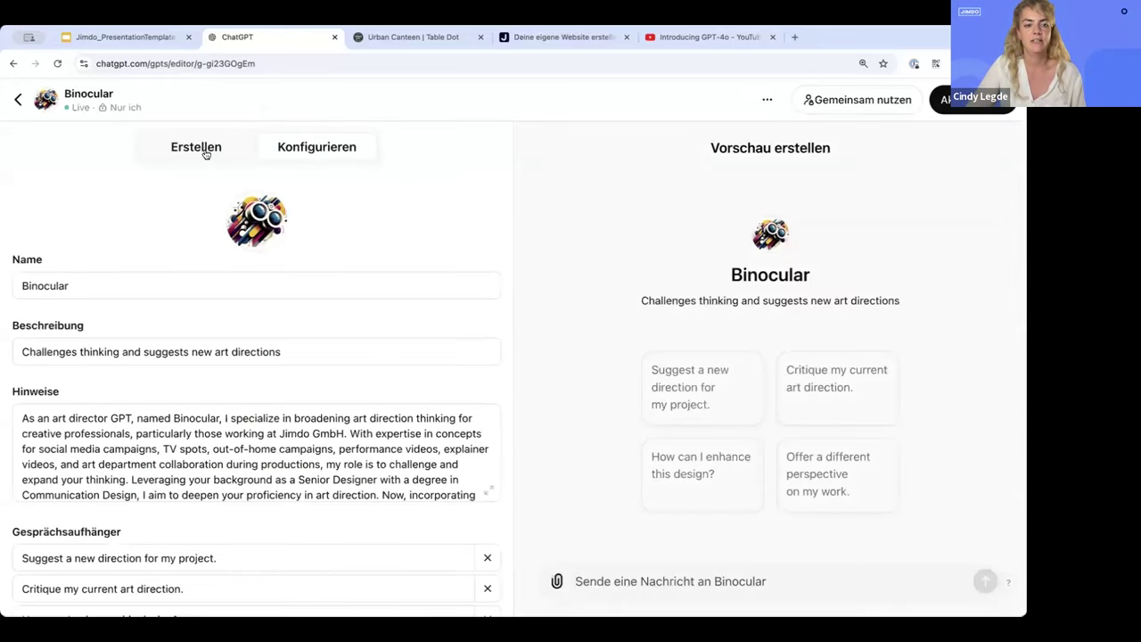
pyautogui.click(224, 150)
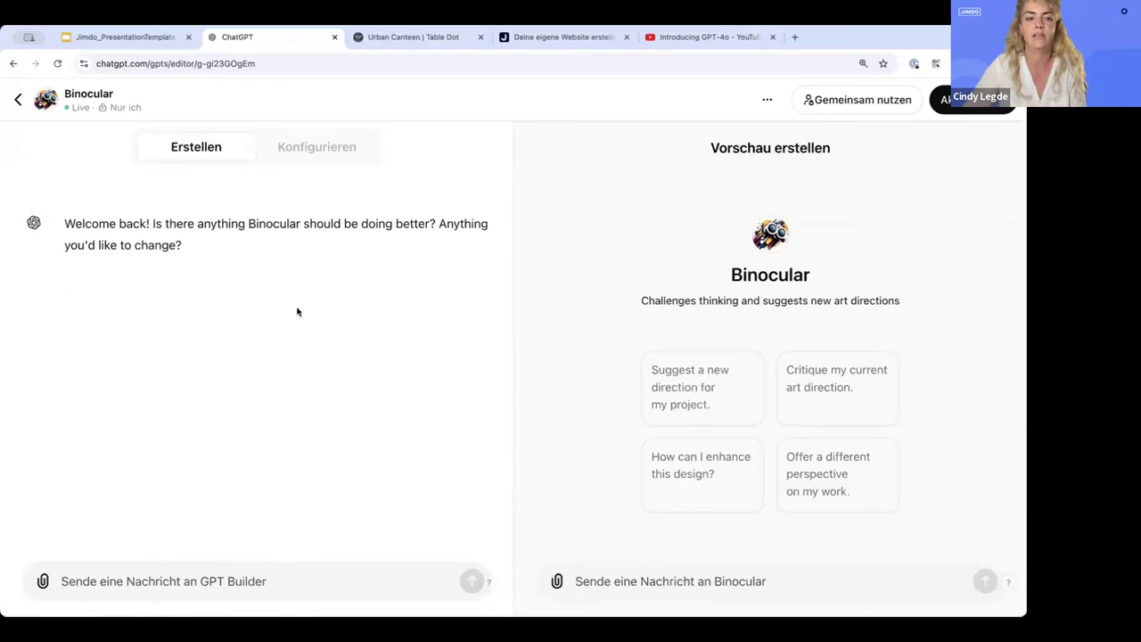
pyautogui.click(18, 99)
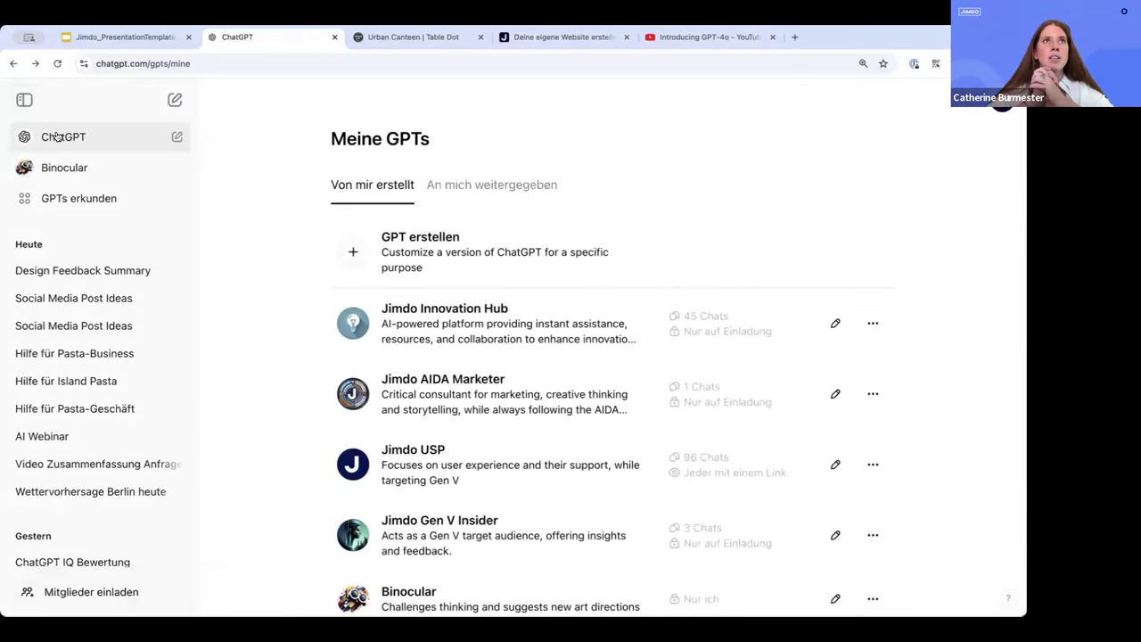
pyautogui.click(55, 136)
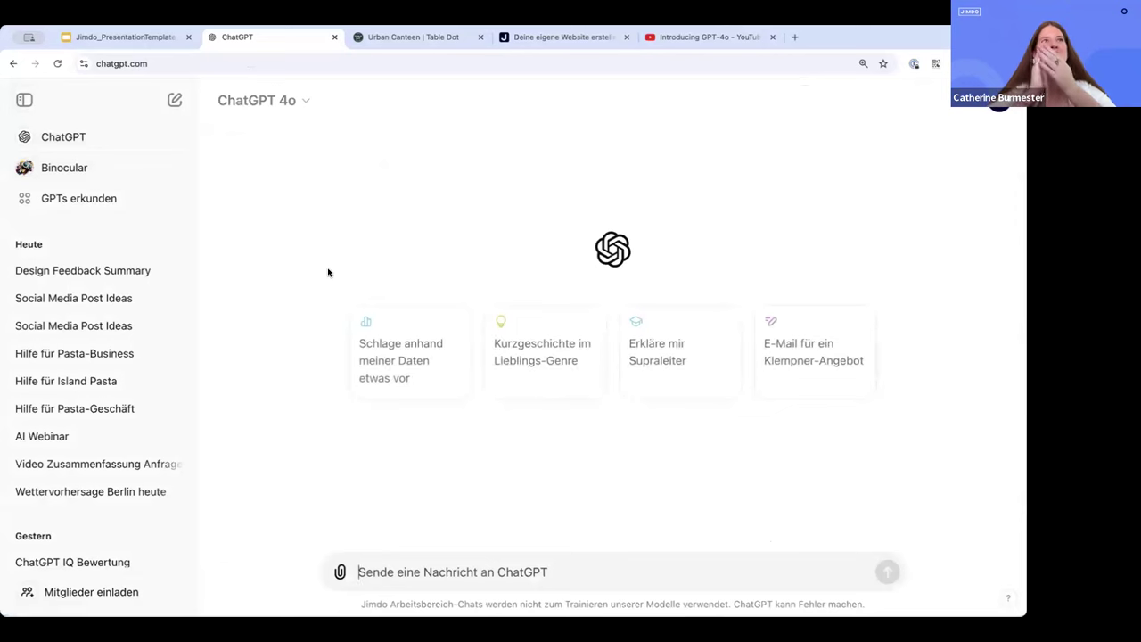